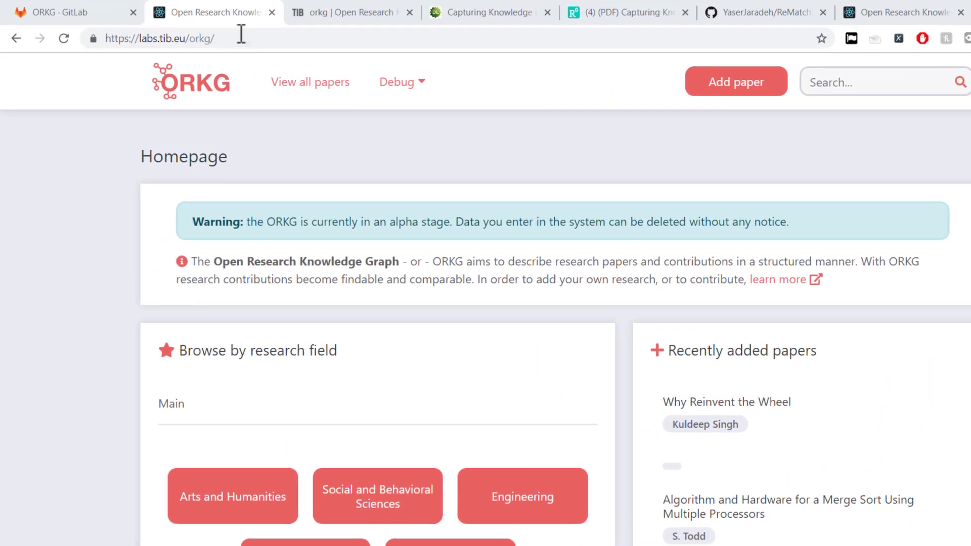
click(202, 33)
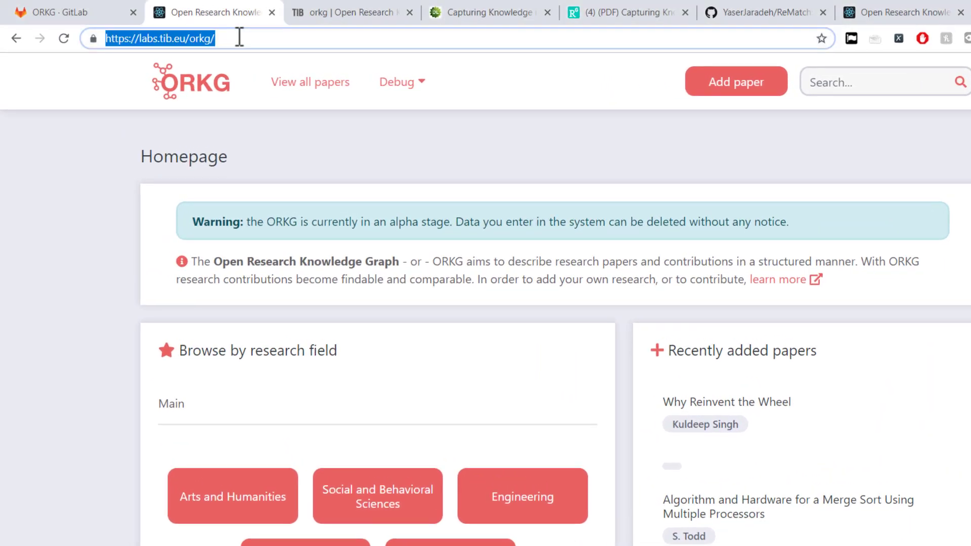
click(75, 168)
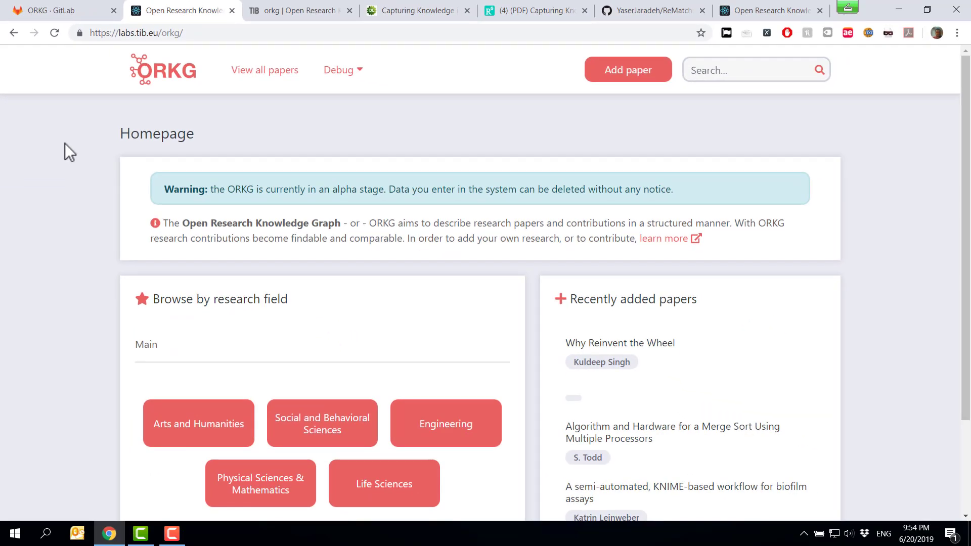
Browse the research fields through Physical Sciences & Mathematics to Computer Sciences, and return to the Main level
scroll(63, 172, down, 1)
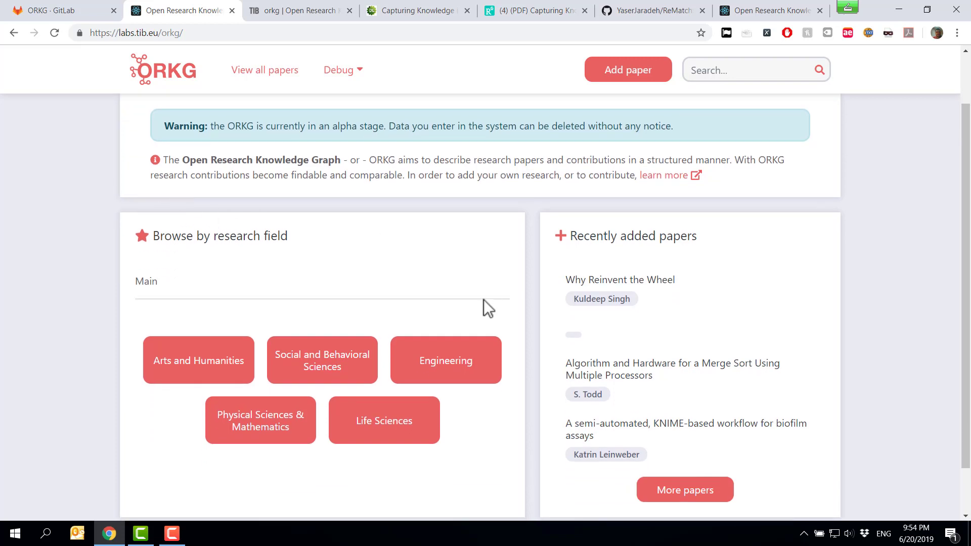
scroll(483, 299, down, 1)
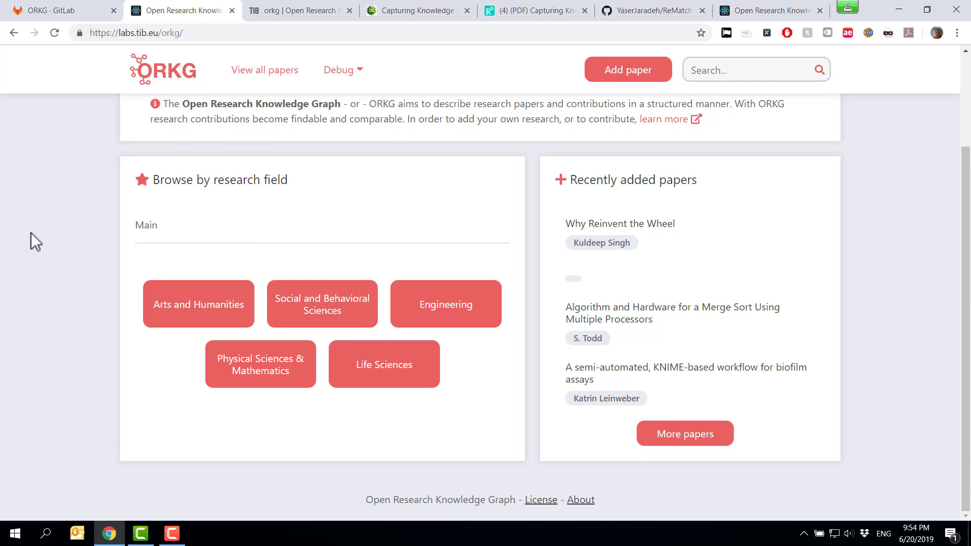
click(273, 384)
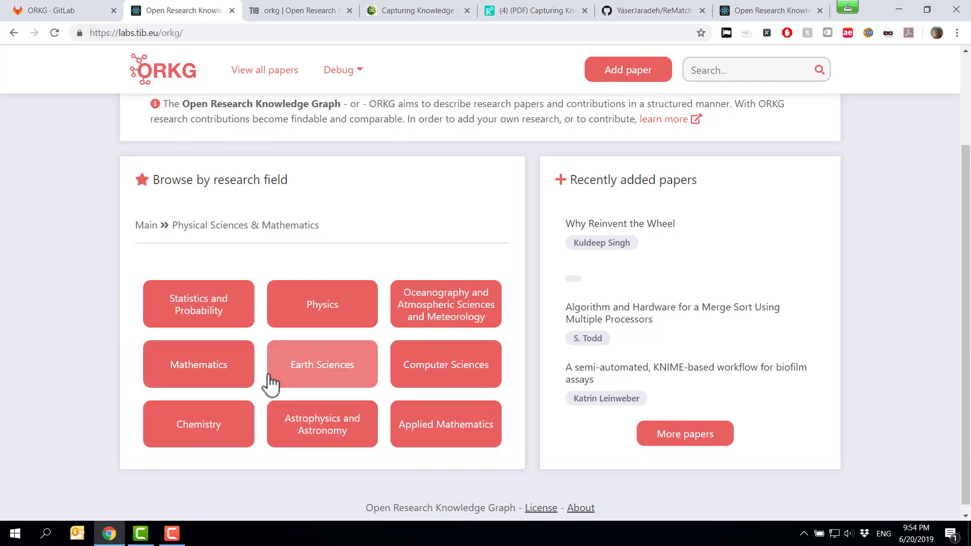
click(472, 384)
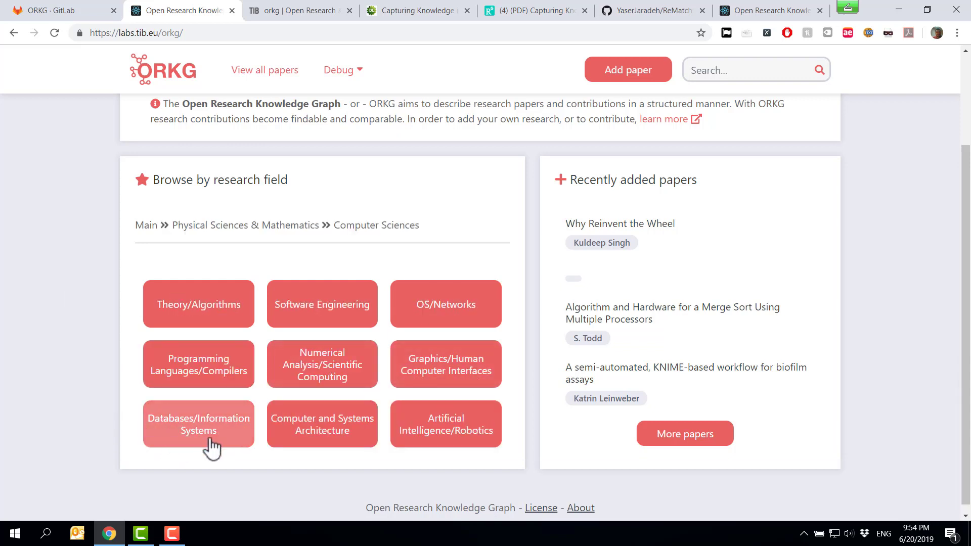
click(146, 226)
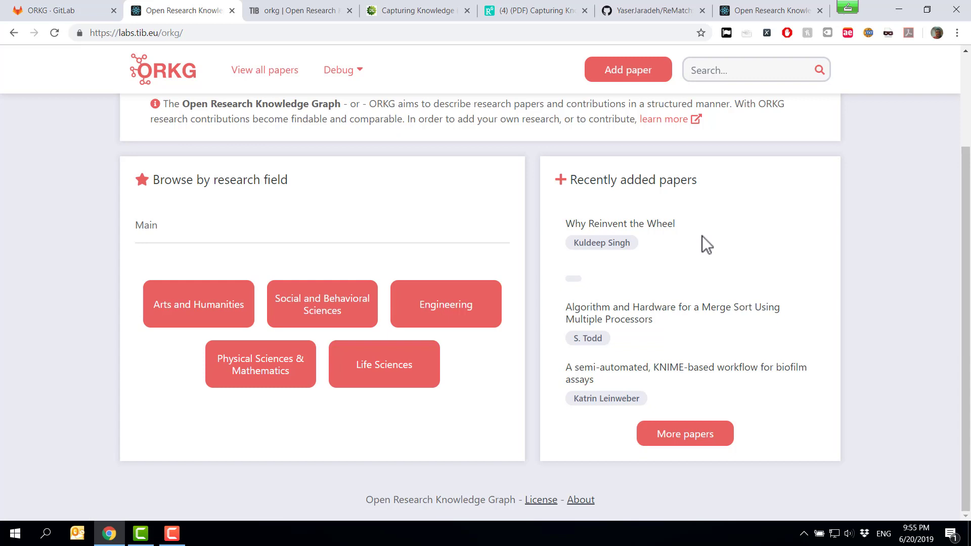
View the recently added papers and the ACM Digital Library page of the relation linking paper, and return to the ORKG homepage
scroll(770, 316, up, 3)
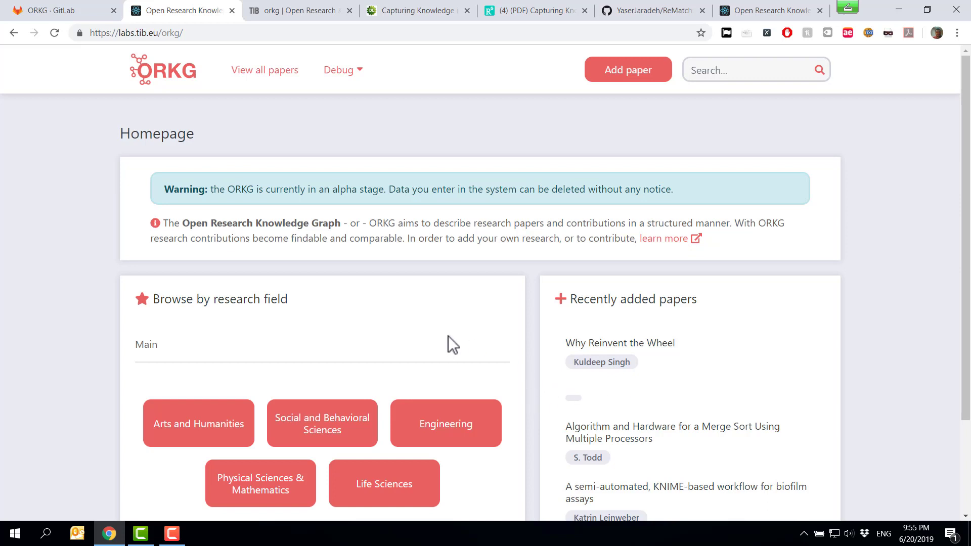
scroll(478, 350, down, 1)
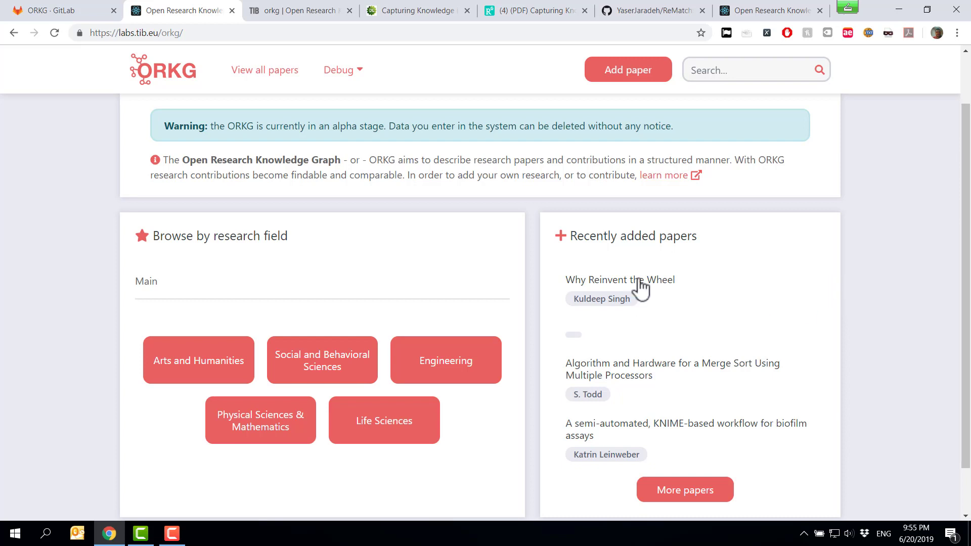
click(424, 9)
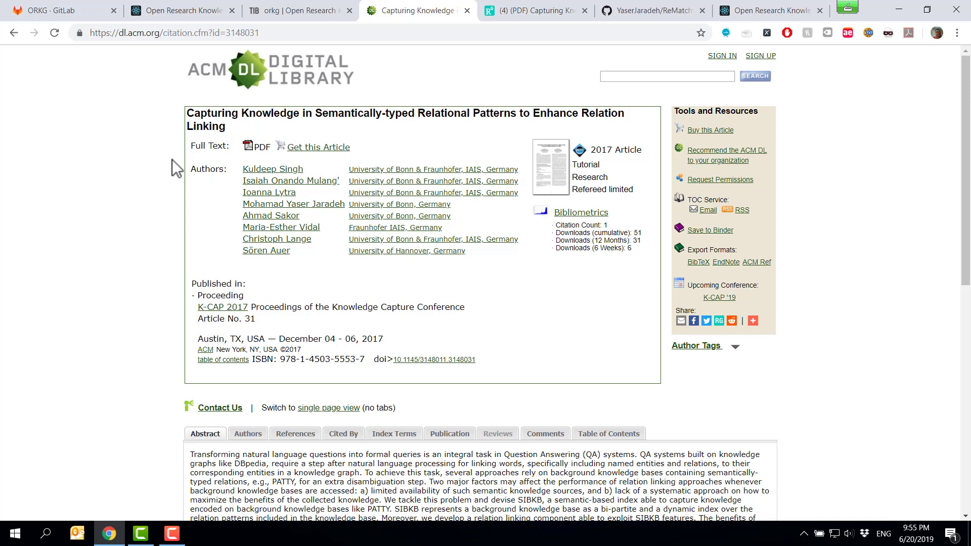
click(172, 10)
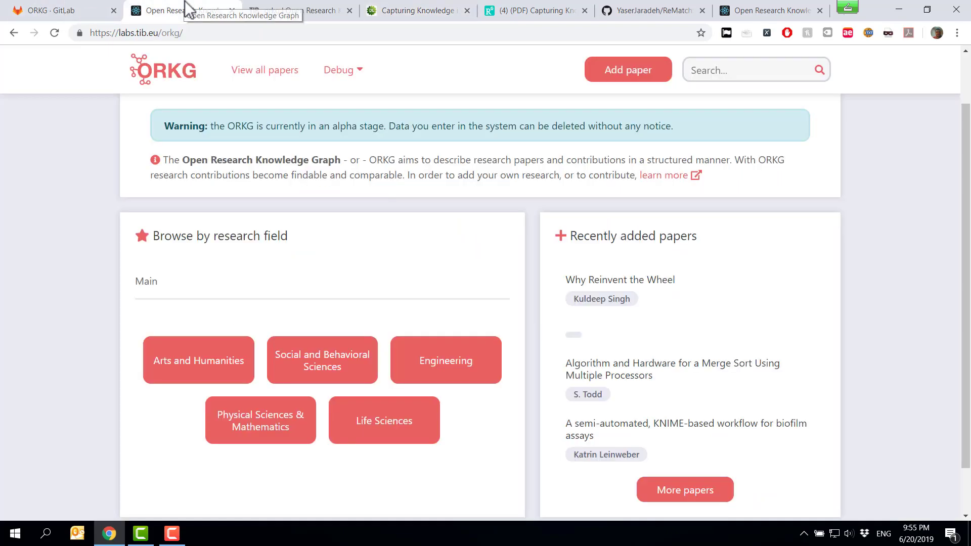
Start adding a new paper to the Open Research Knowledge Graph
scroll(152, 303, down, 1)
scroll(354, 227, up, 3)
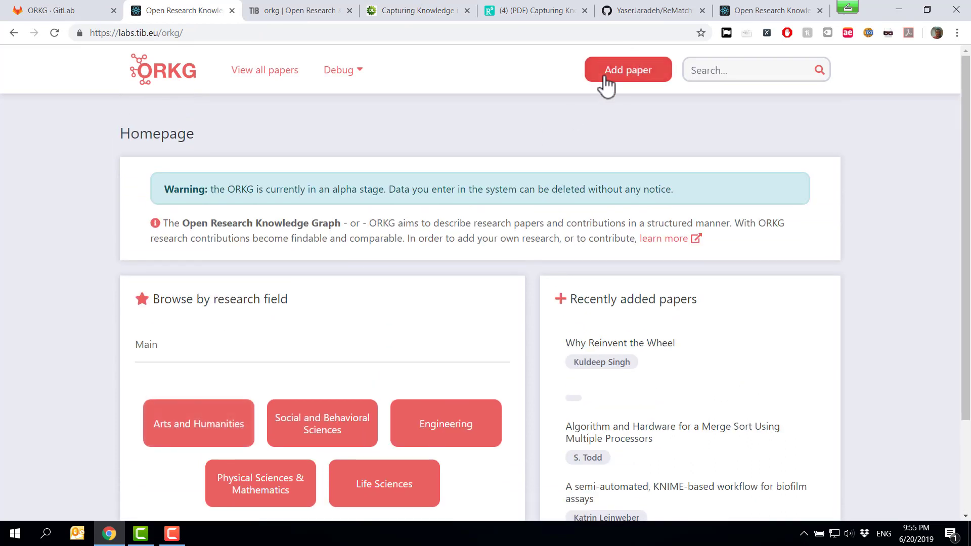
click(640, 78)
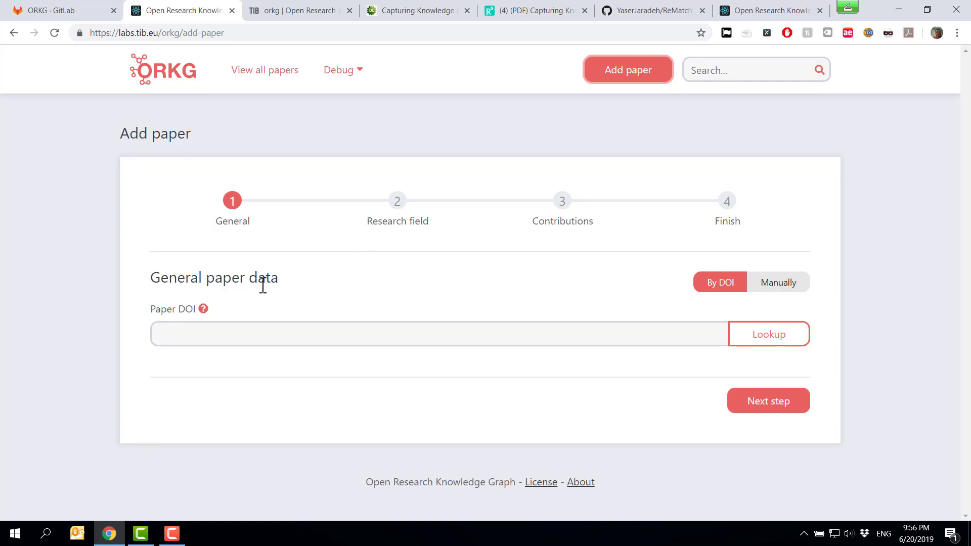
mouse_move(207, 307)
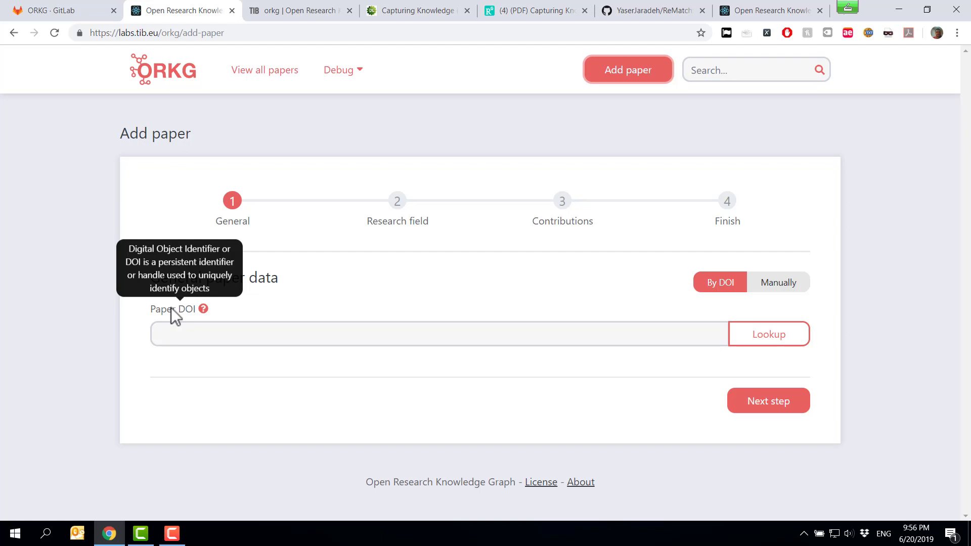
Copy the DOI 10.1145/3148011.3148031 from the paper's ACM Digital Library page
click(410, 10)
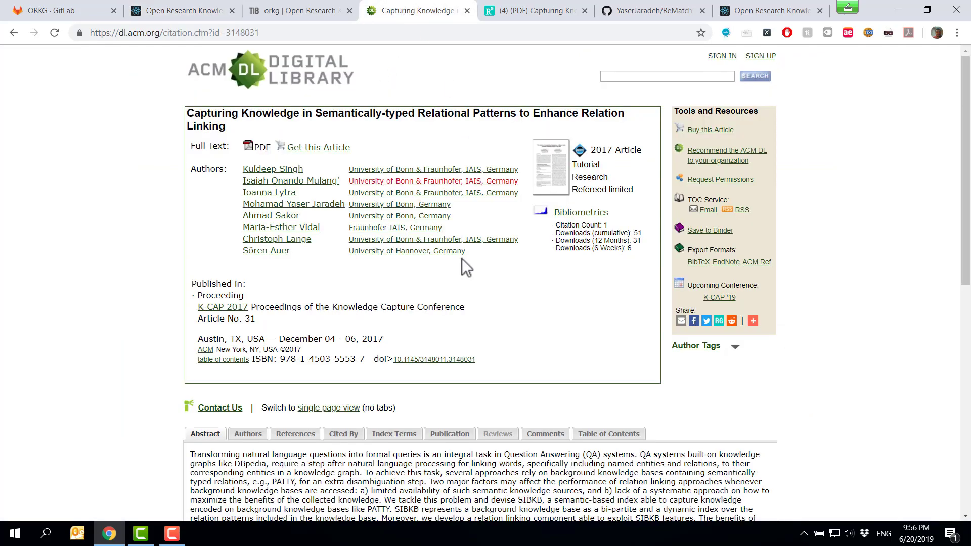
drag(493, 362, 393, 369)
key(ctrl+c)
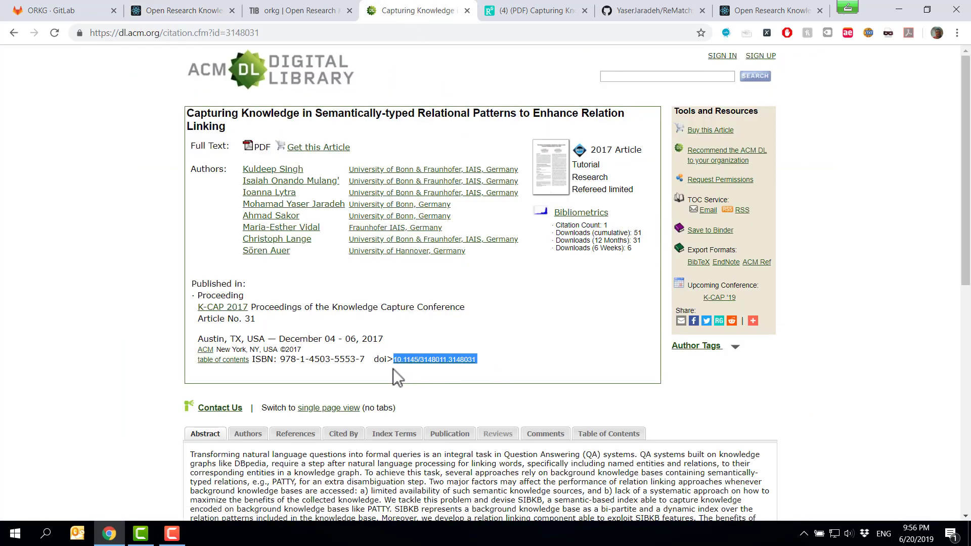
click(123, 280)
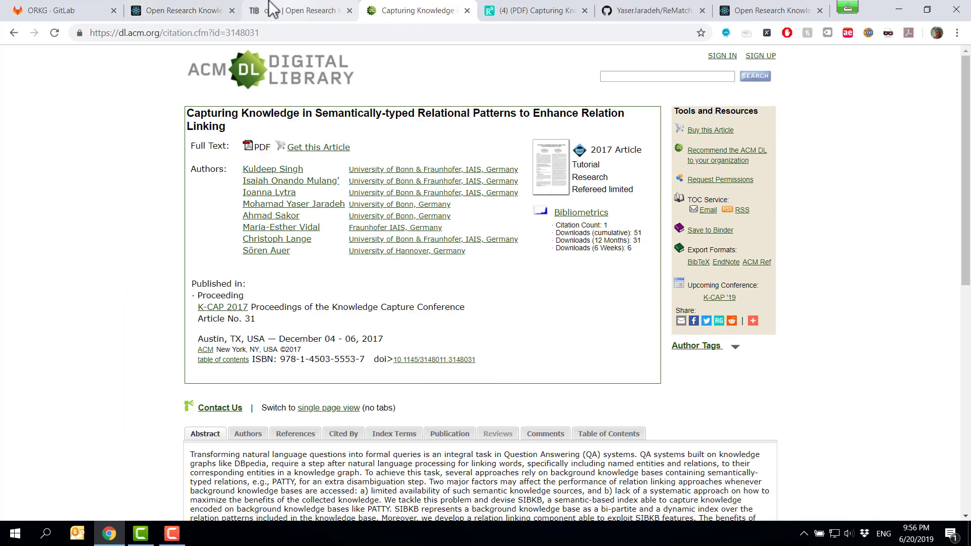
Enter 10.1145/3148011.3148031 as the paper DOI in the ORKG form and look up its metadata
click(192, 11)
click(191, 331)
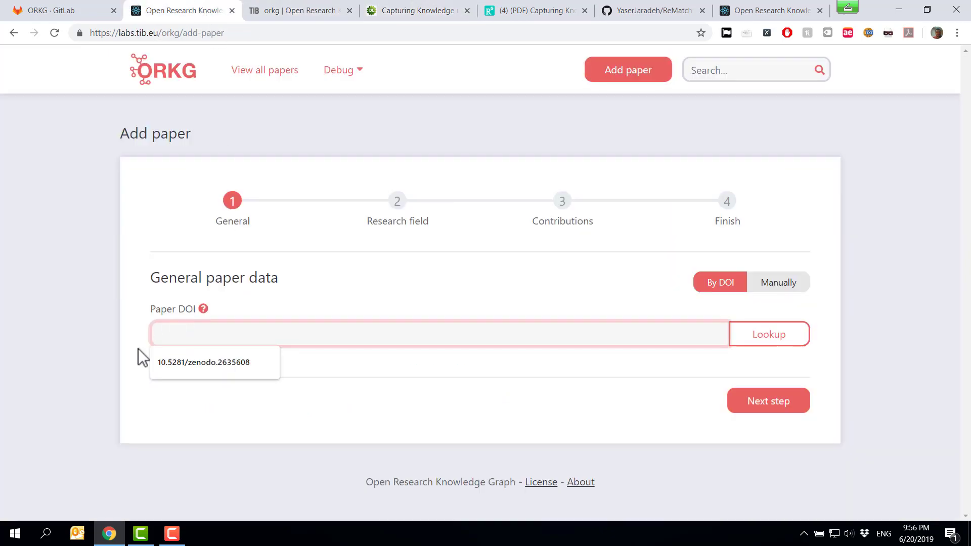
key(ctrl+v)
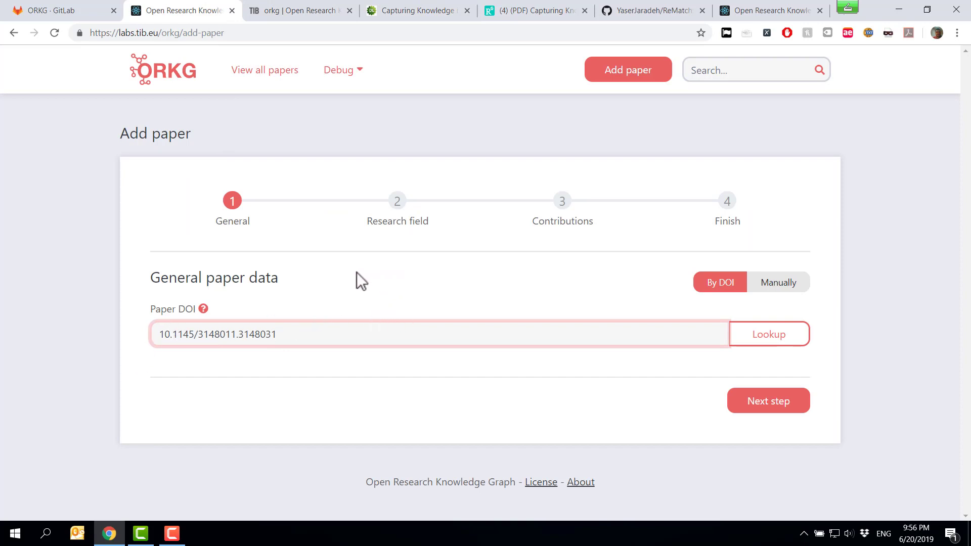
click(796, 339)
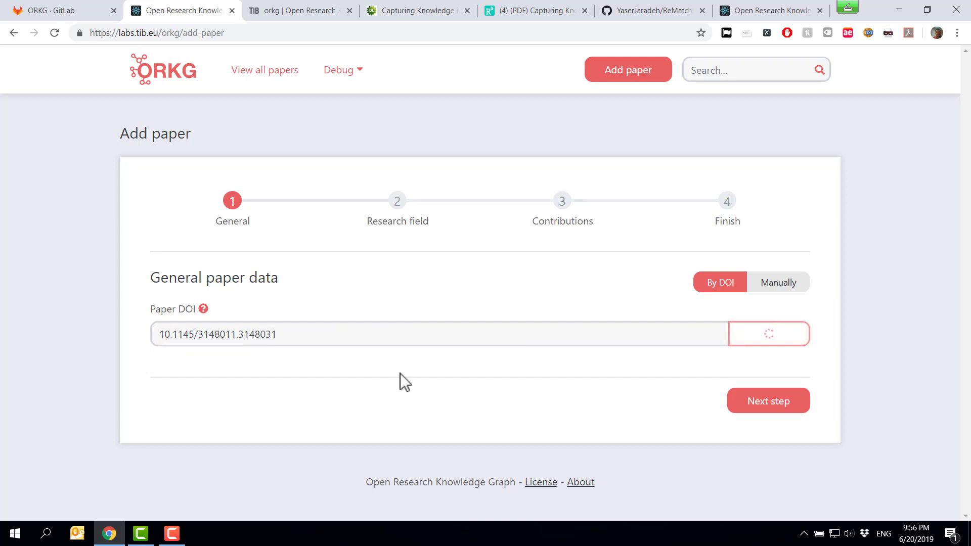
scroll(116, 389, down, 3)
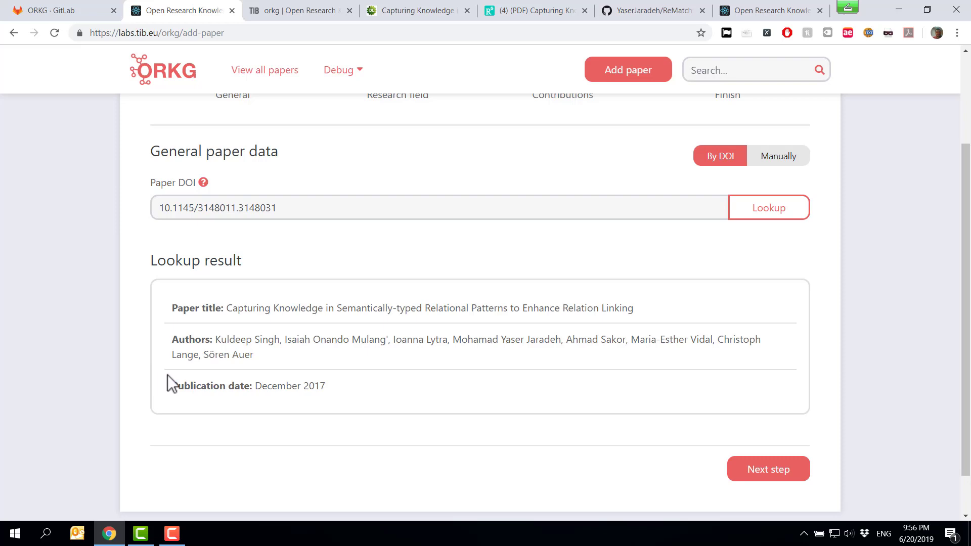
Switch the general paper data to manual entry and set the publication month to November
click(801, 161)
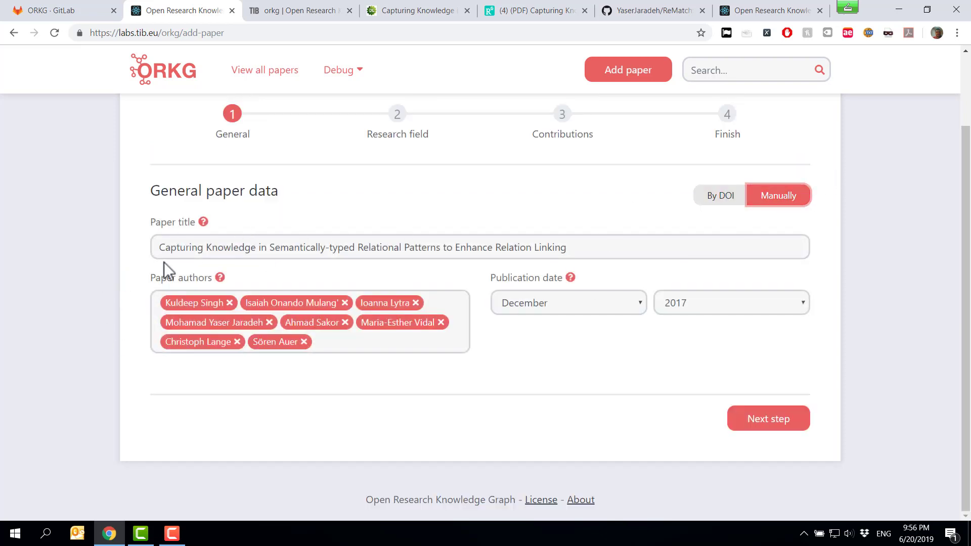
click(204, 248)
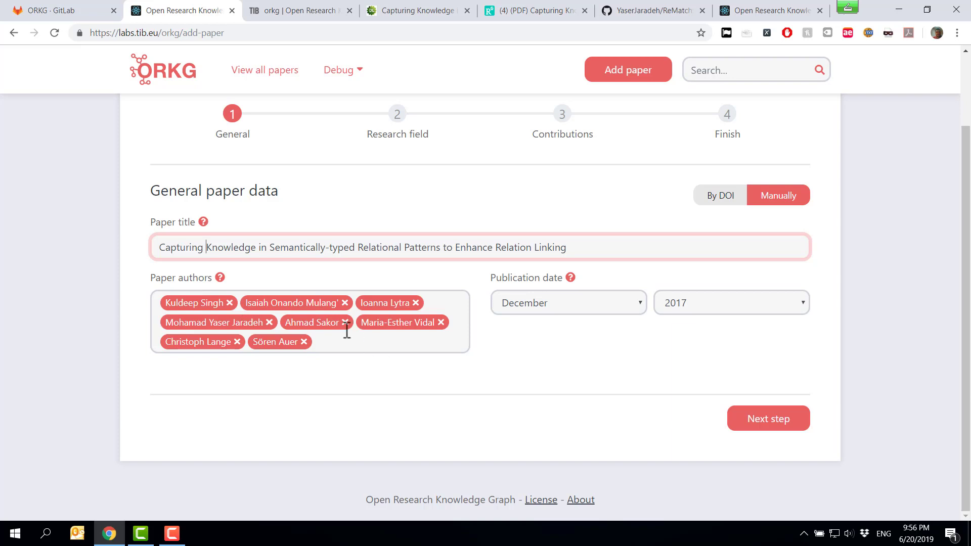
click(693, 303)
click(693, 303)
click(593, 307)
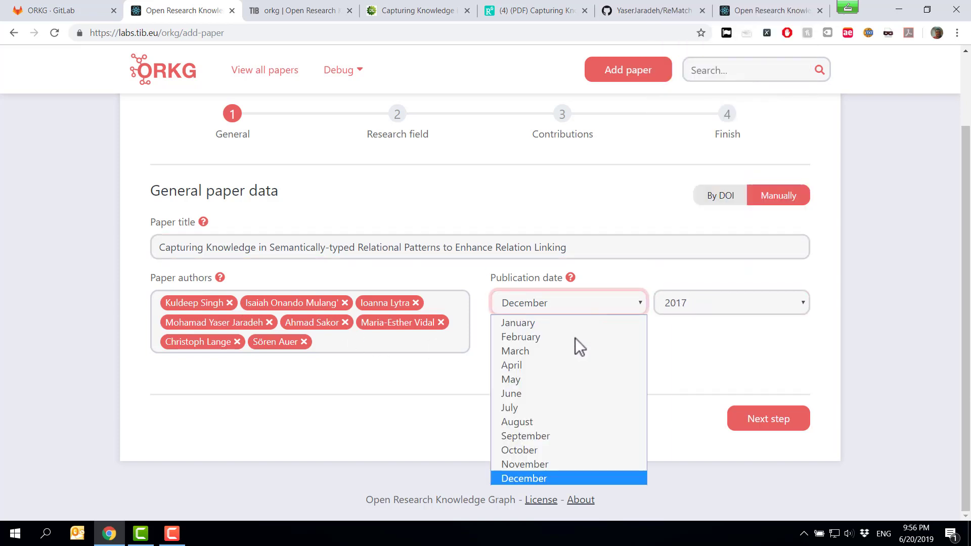
click(527, 464)
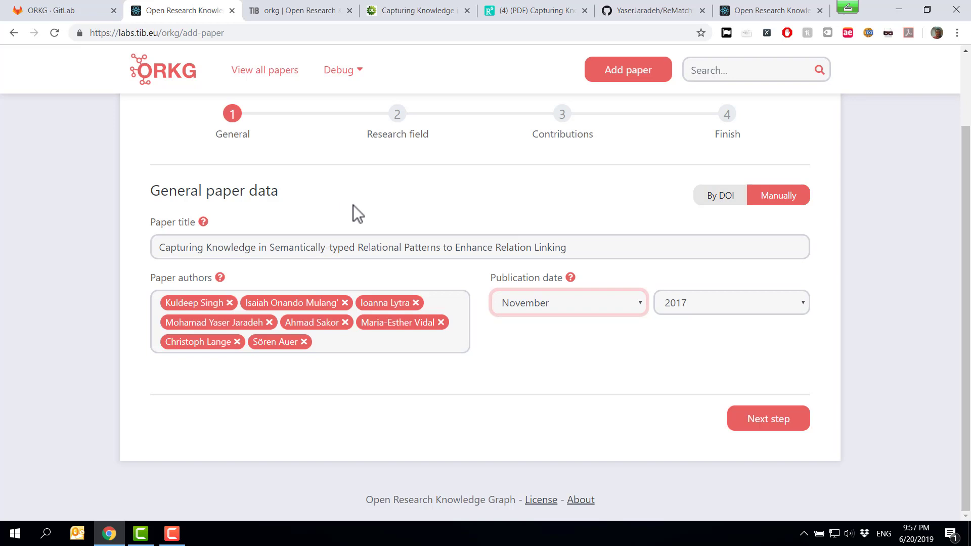
Accept the general paper data and proceed to the research field selection
scroll(521, 214, up, 1)
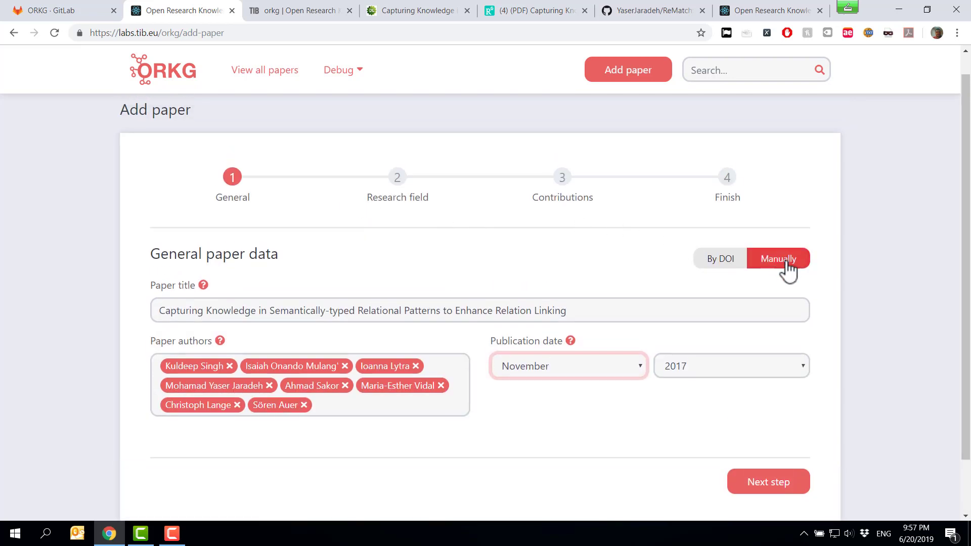
scroll(793, 263, down, 1)
scroll(793, 263, down, 1)
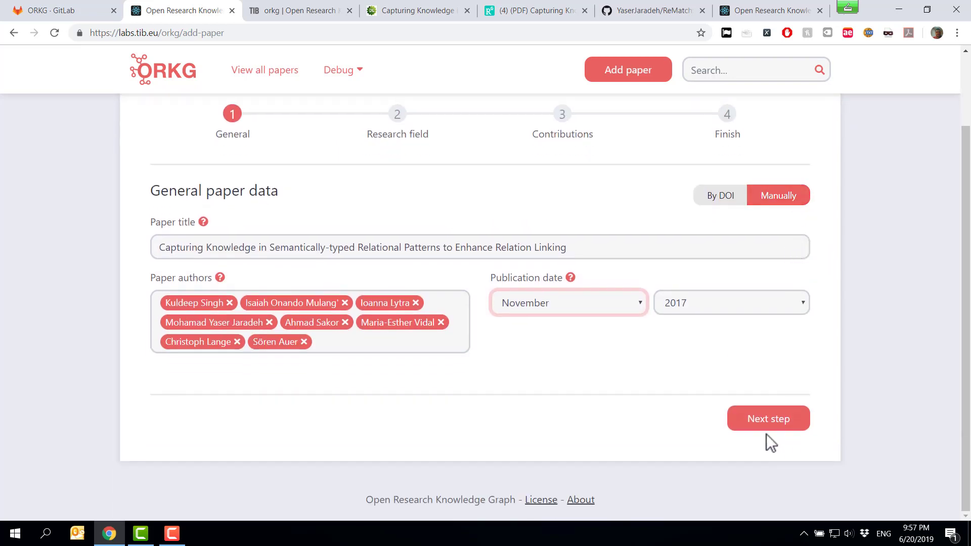
click(767, 424)
scroll(537, 375, down, 1)
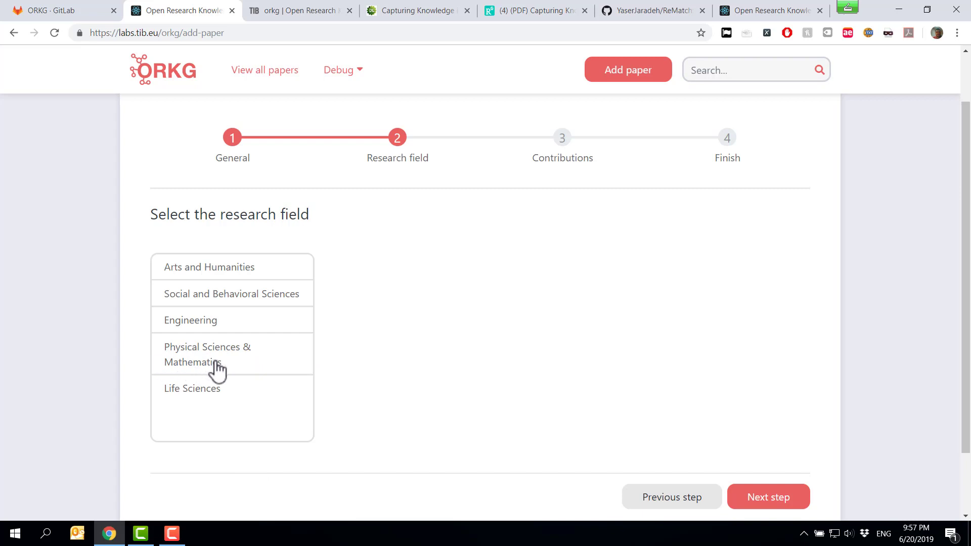
Set the research field to Physical Sciences & Mathematics, Computer Sciences, Databases/Information Systems, and continue to the contributions
click(248, 367)
scroll(410, 390, down, 2)
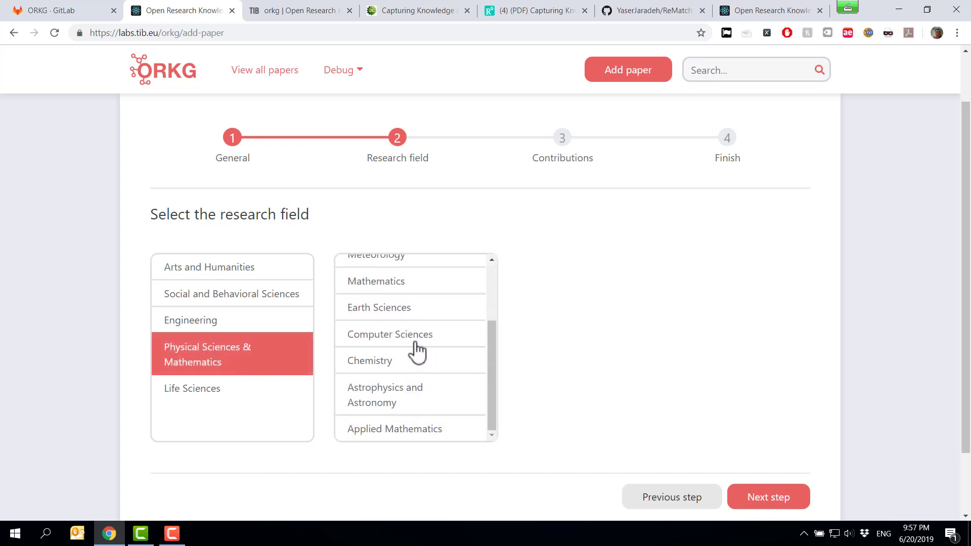
click(416, 349)
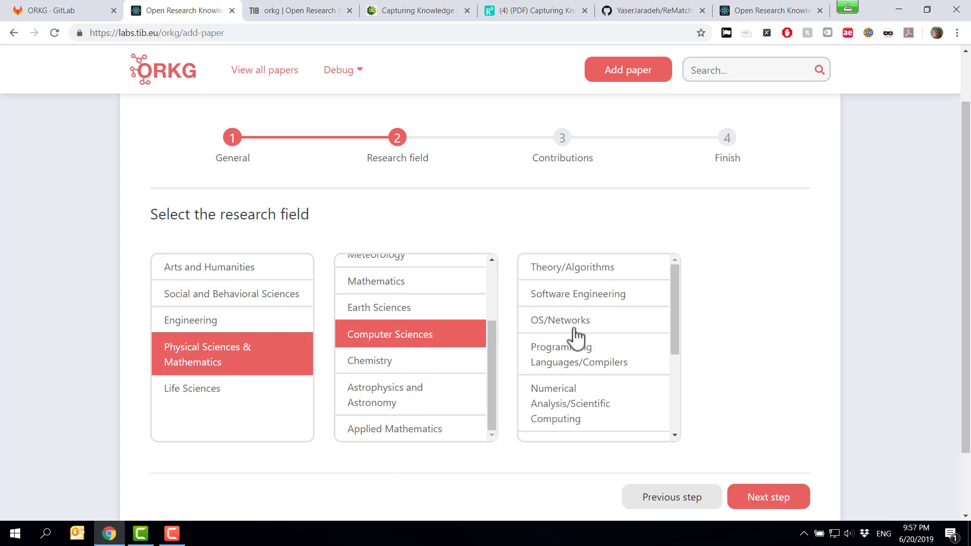
scroll(576, 336, down, 1)
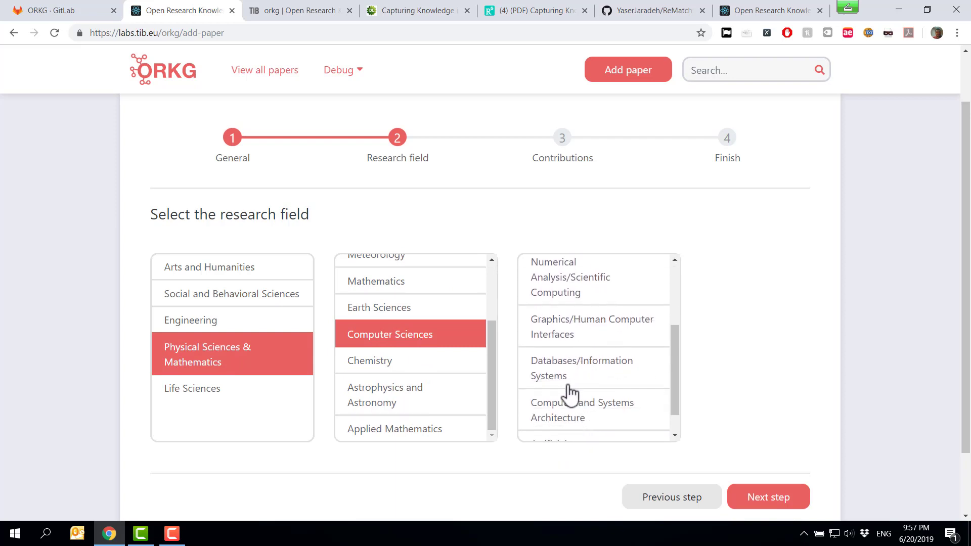
click(610, 383)
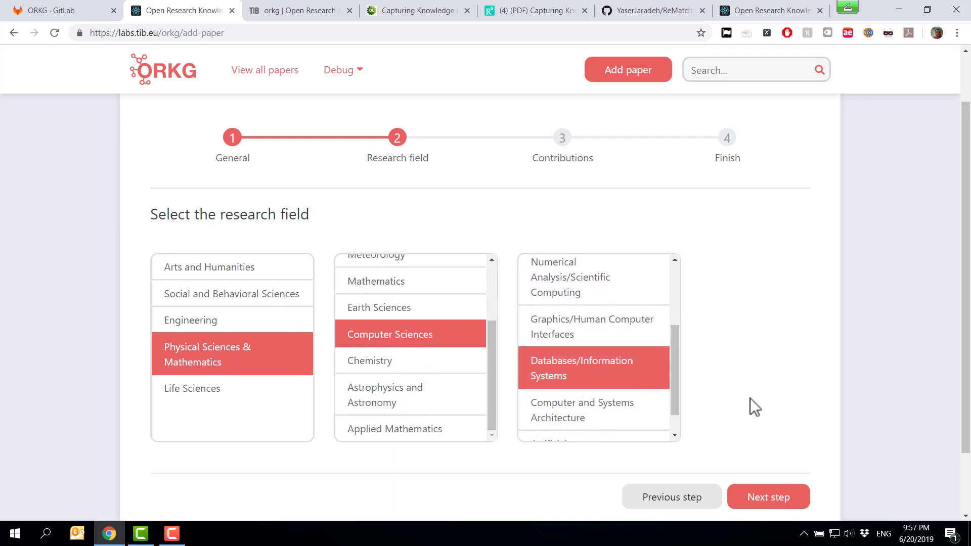
click(780, 500)
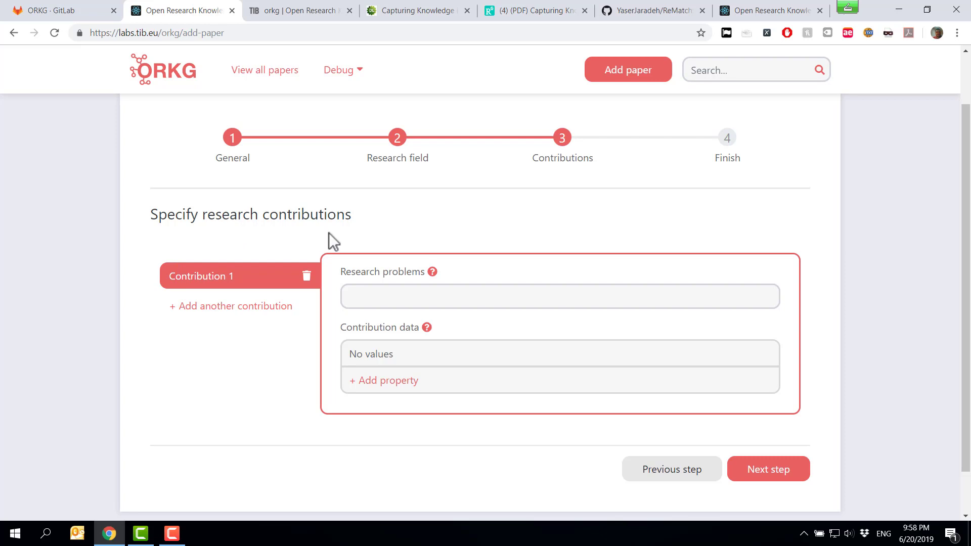
Add "Relation linking" as the research problem of Contribution 1
mouse_move(356, 272)
text(Relation linking)
key(Return)
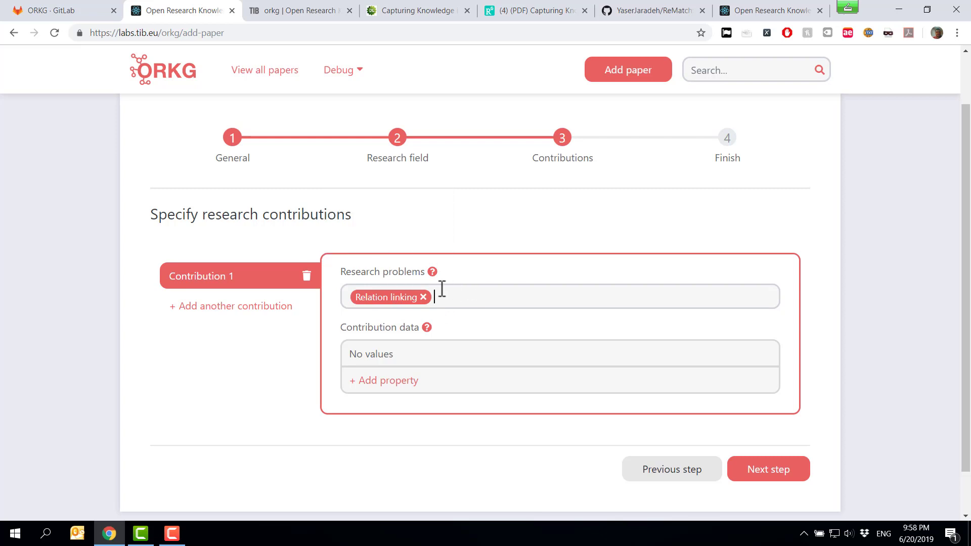
mouse_move(359, 329)
scroll(335, 313, down, 1)
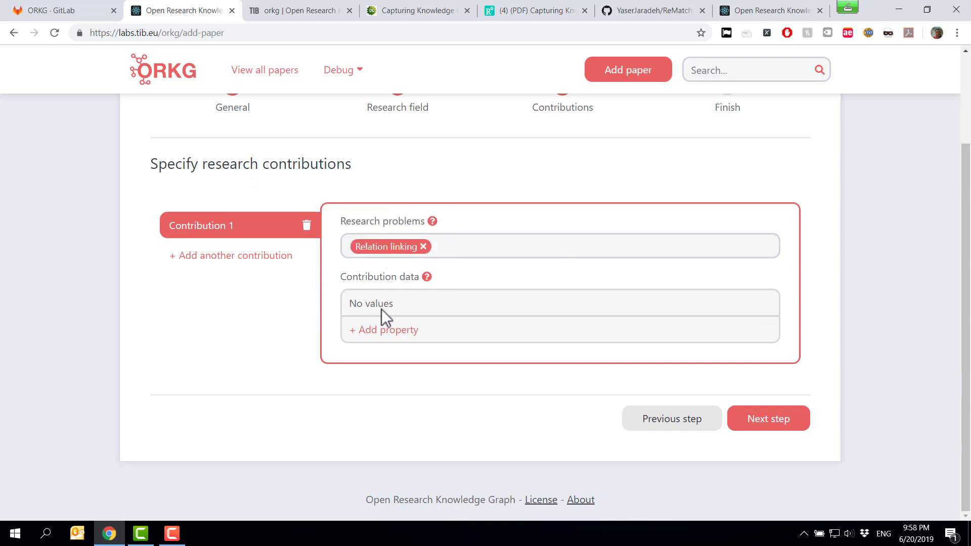
Add the existing property "implementation" to the contribution data of Contribution 1
click(387, 334)
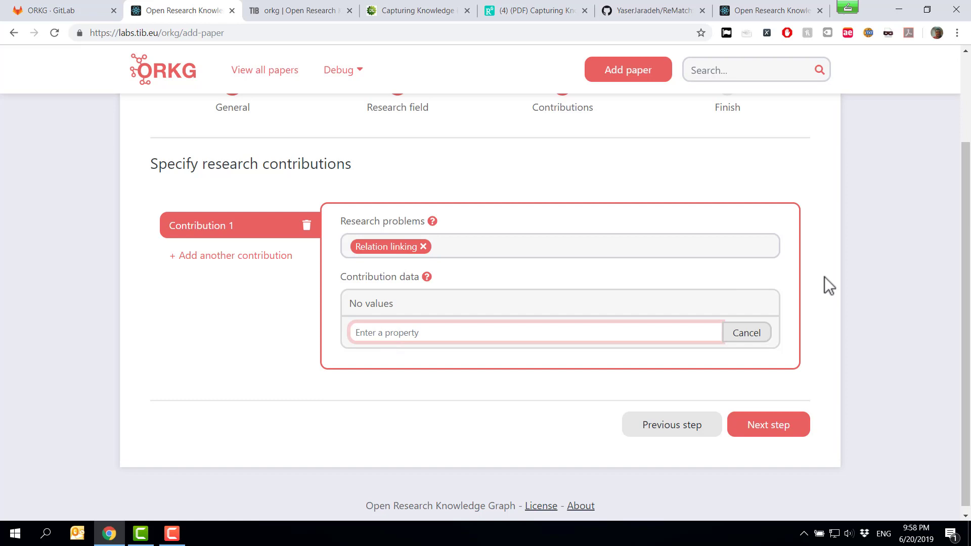
text(impl)
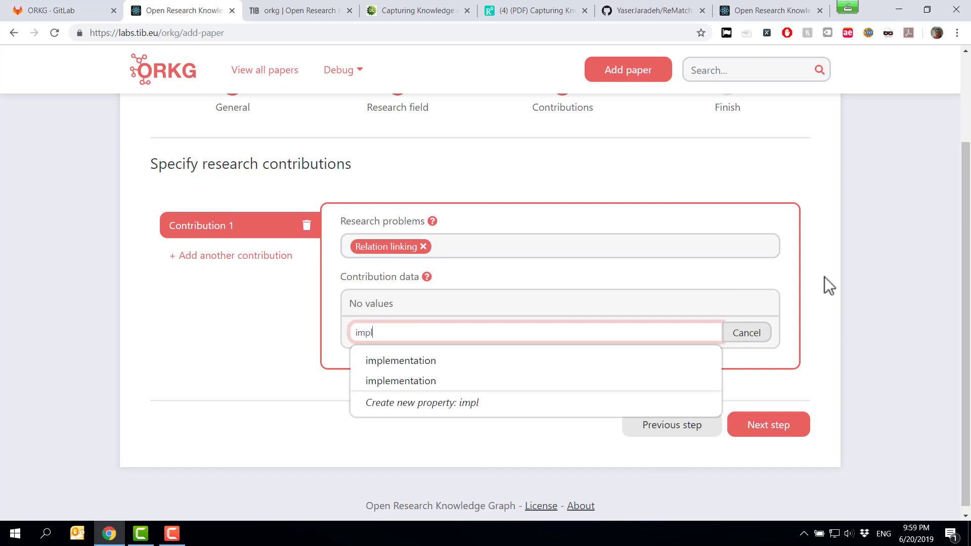
click(454, 360)
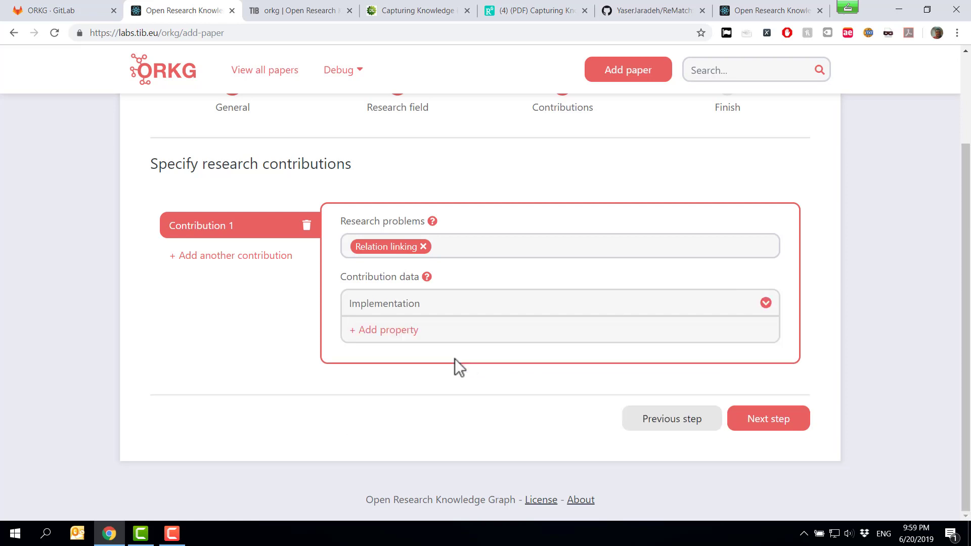
Add an object value named "Github implementation" to the Implementation property
click(767, 304)
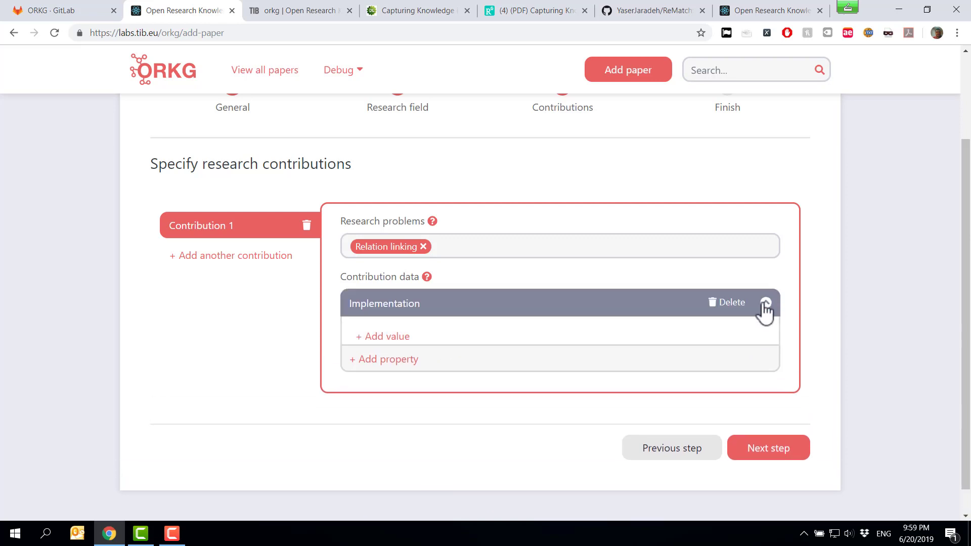
click(392, 338)
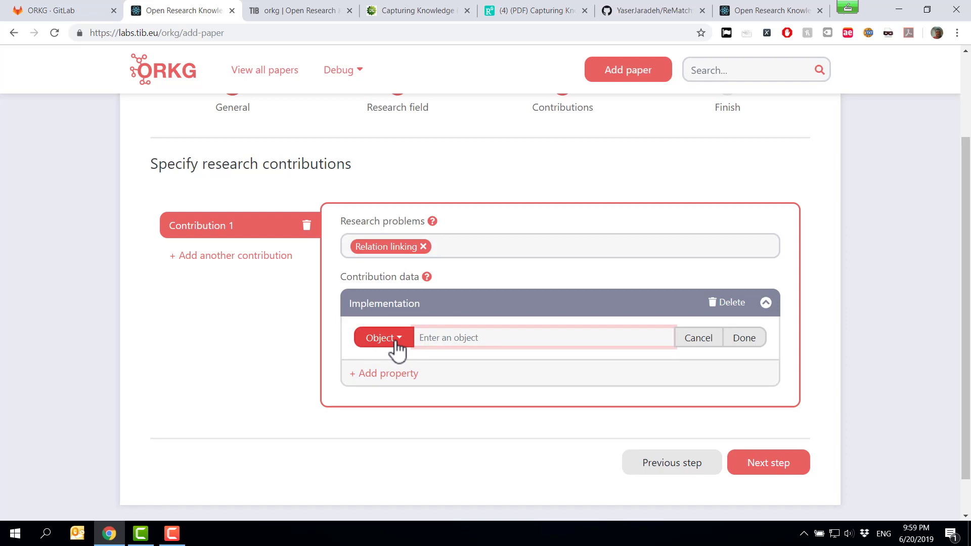
click(395, 342)
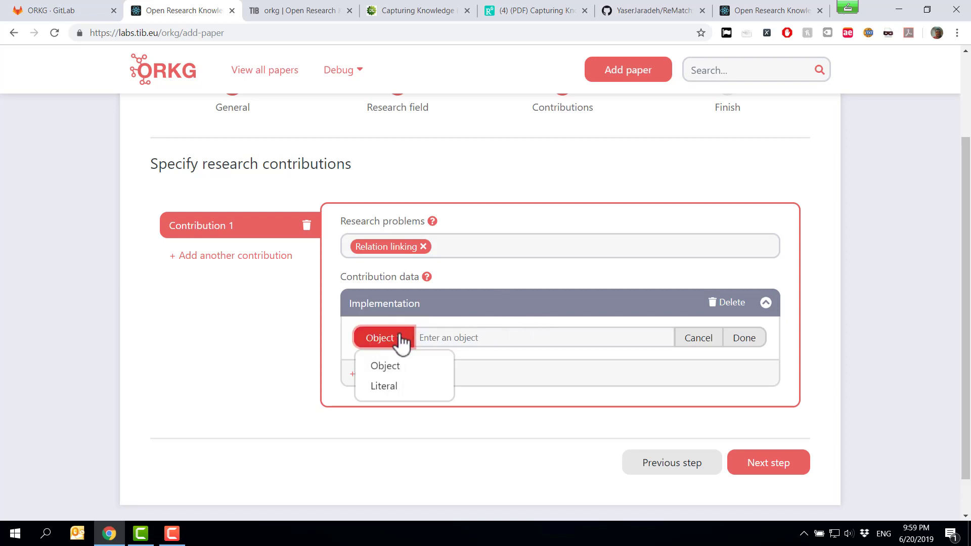
click(449, 334)
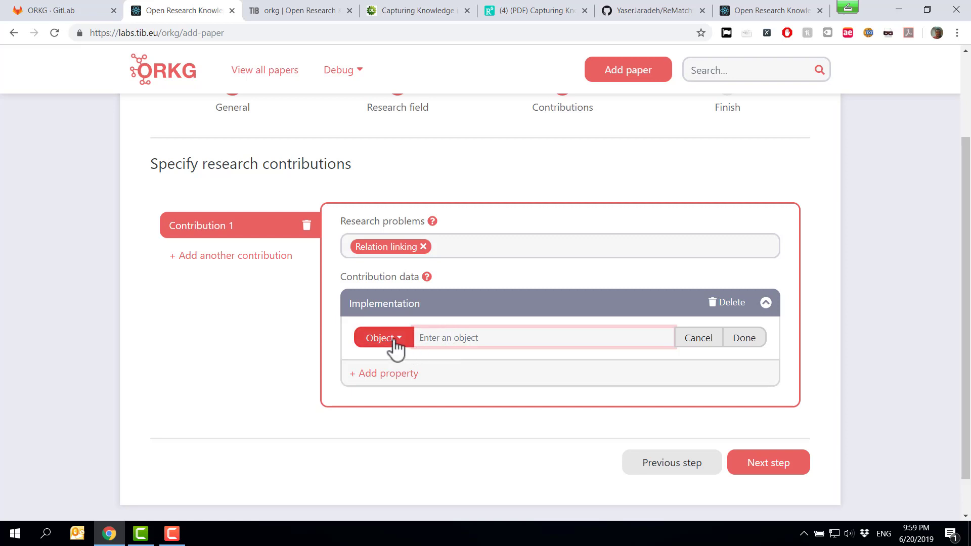
text(Gi)
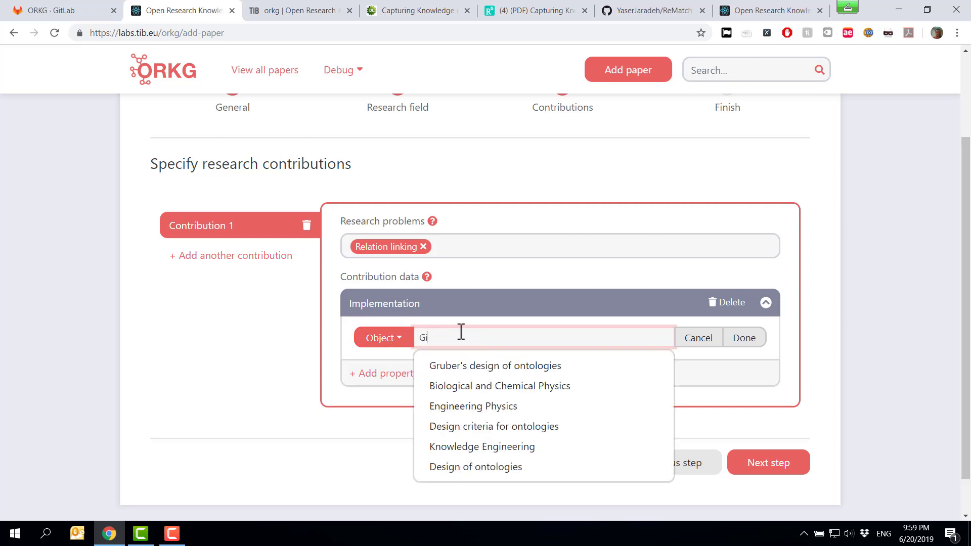
text(thu)
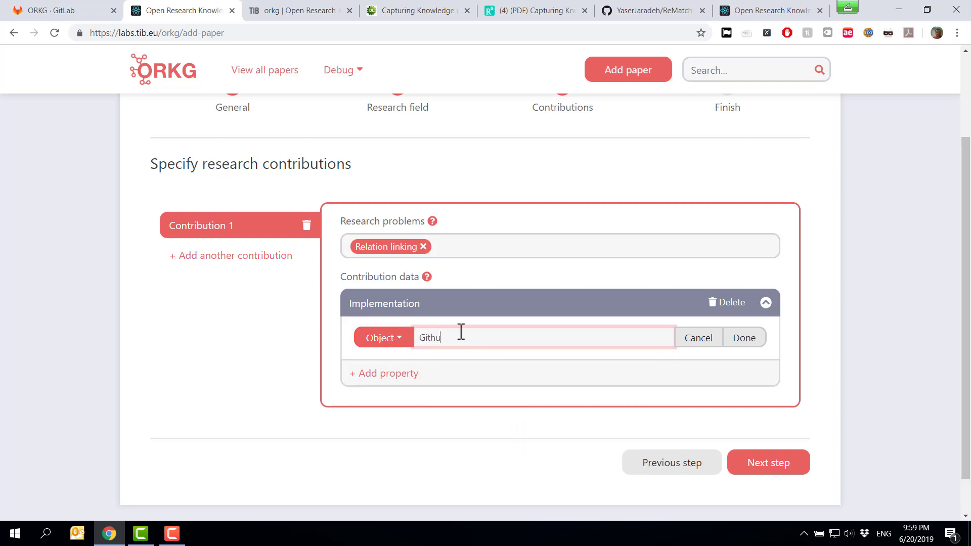
key(BackSpace)
text(ub implementation)
click(761, 344)
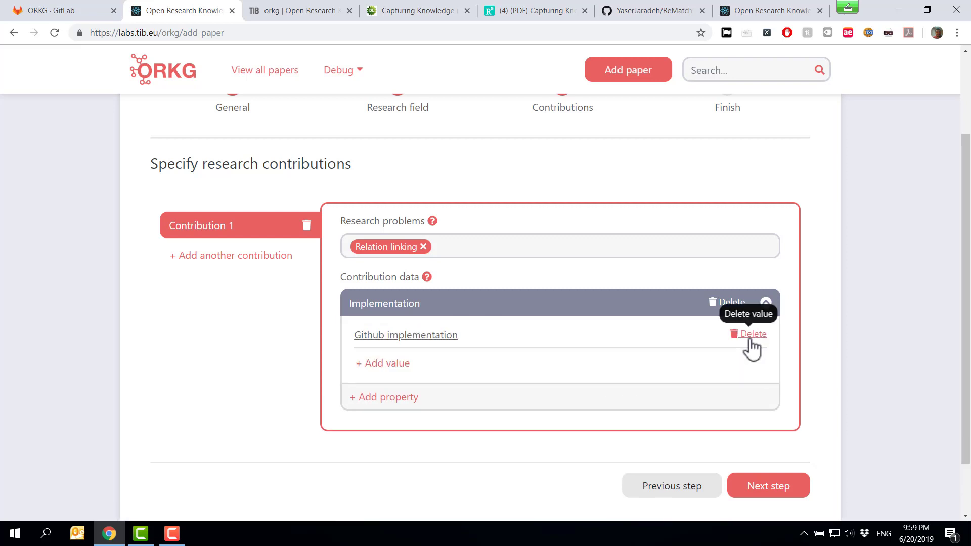
Describe the Github implementation object with the existing property "programming language" and the existing object Python as its value
click(412, 336)
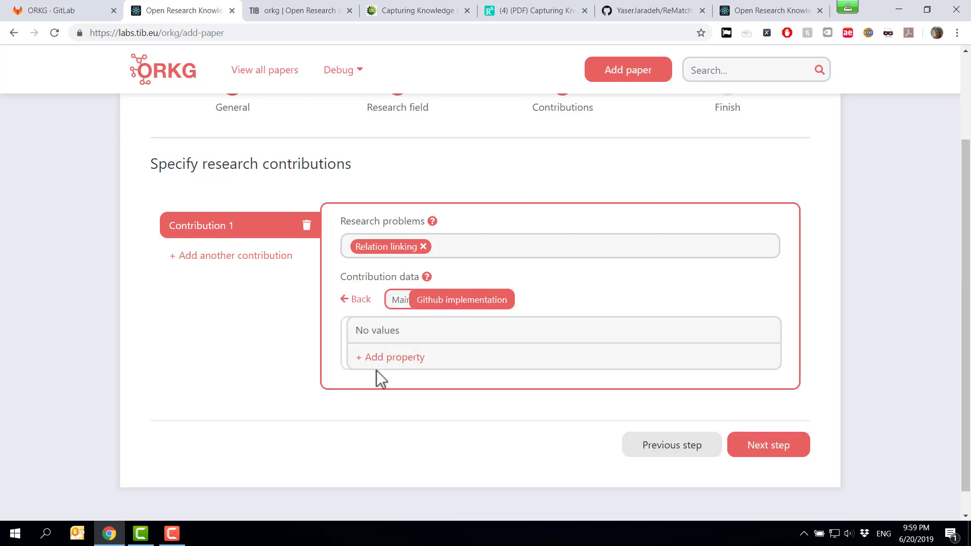
click(405, 362)
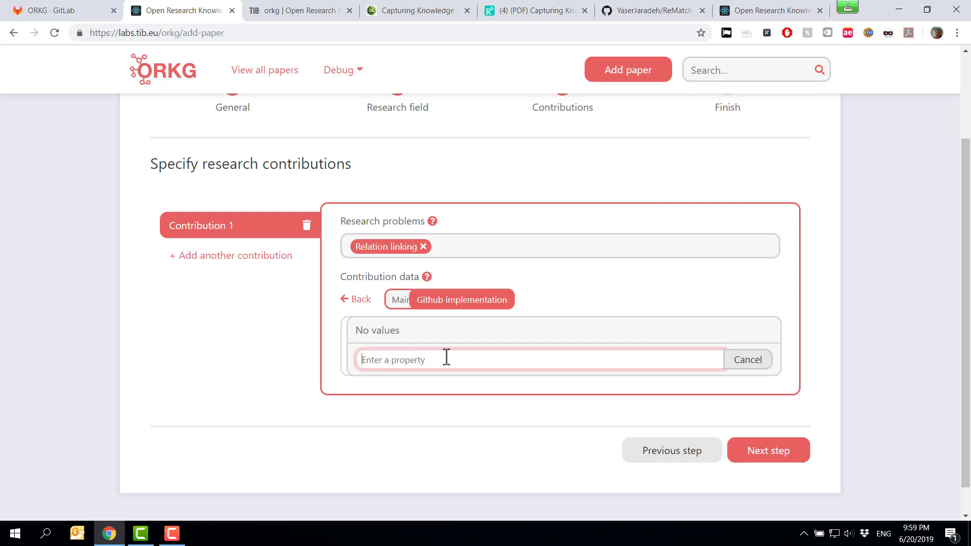
text(pr)
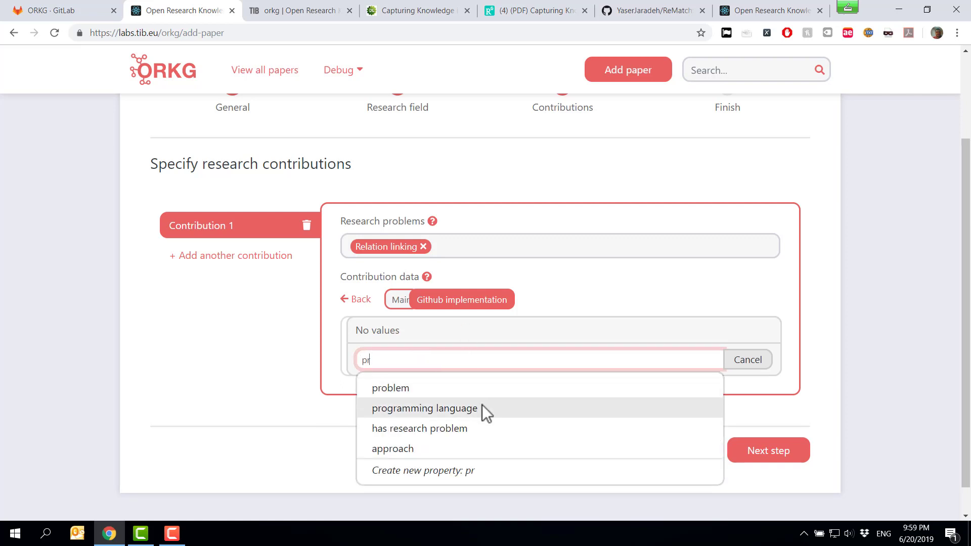
click(482, 407)
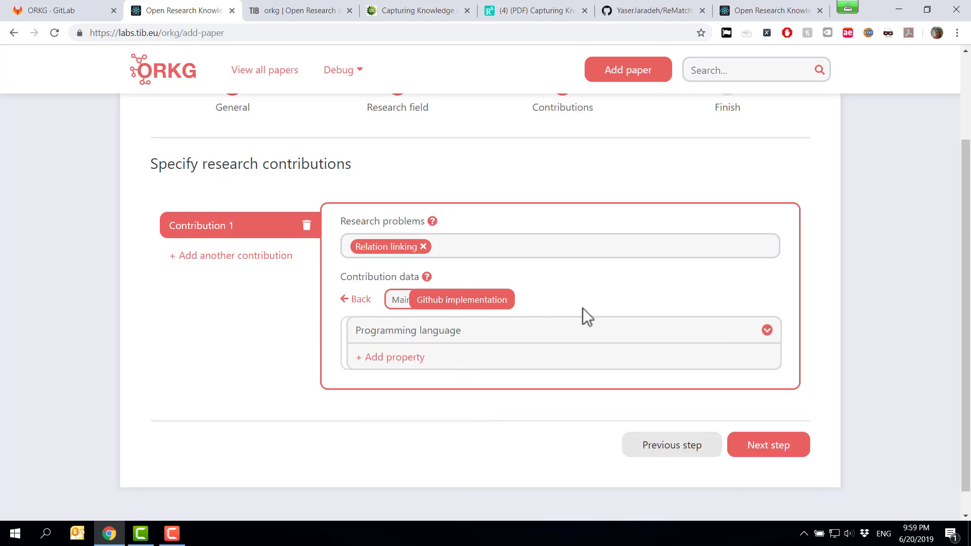
click(411, 366)
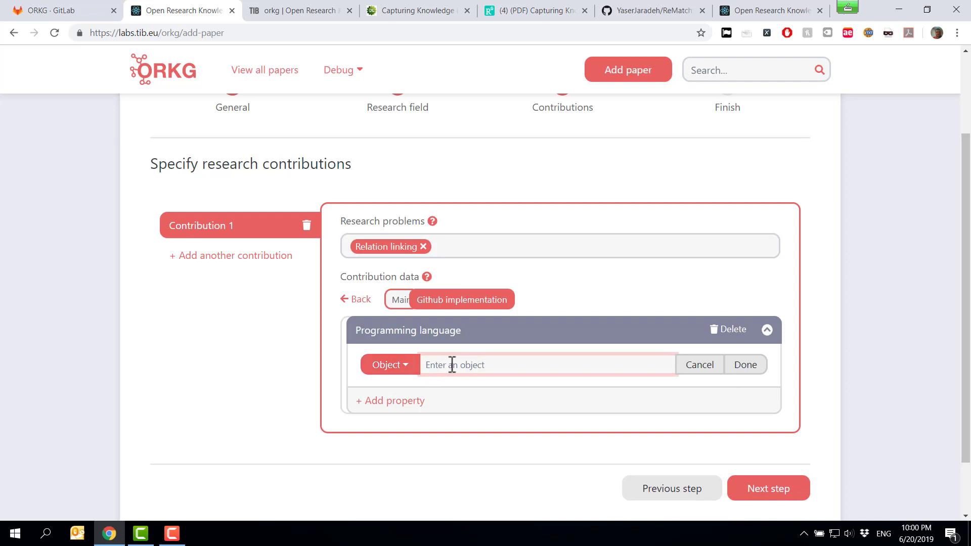
text(Py)
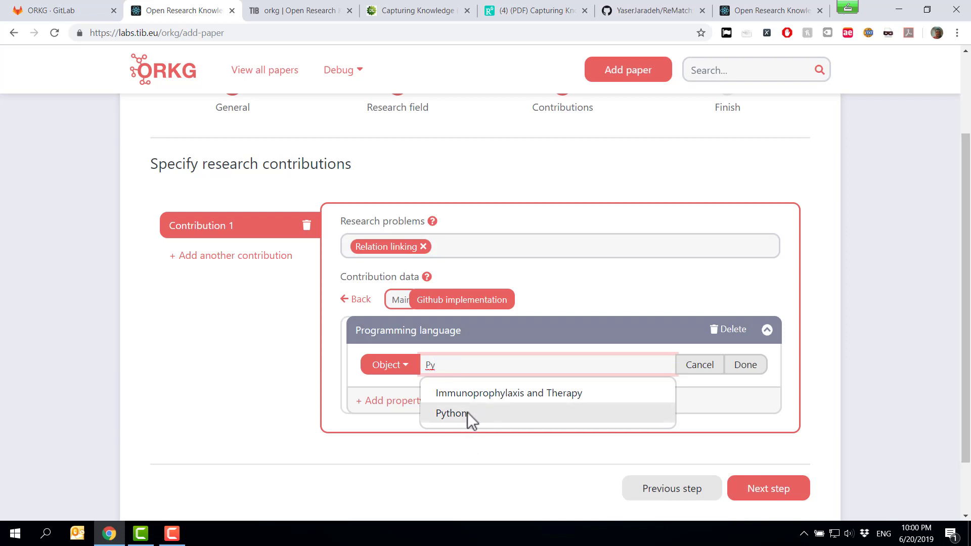
click(468, 412)
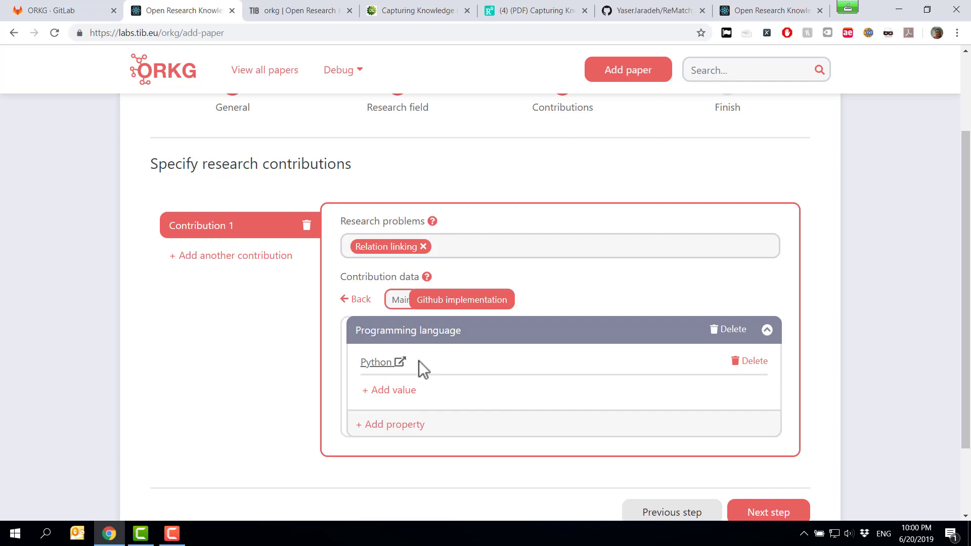
Add the existing object Kotlin as a second value of the Programming language property
click(391, 391)
text(J)
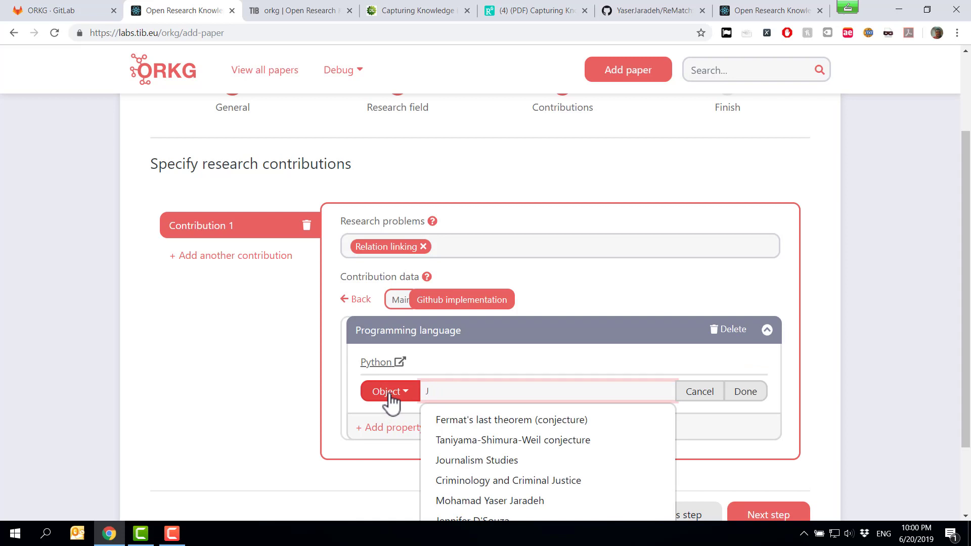
text(a)
key(BackSpace)
key(BackSpace)
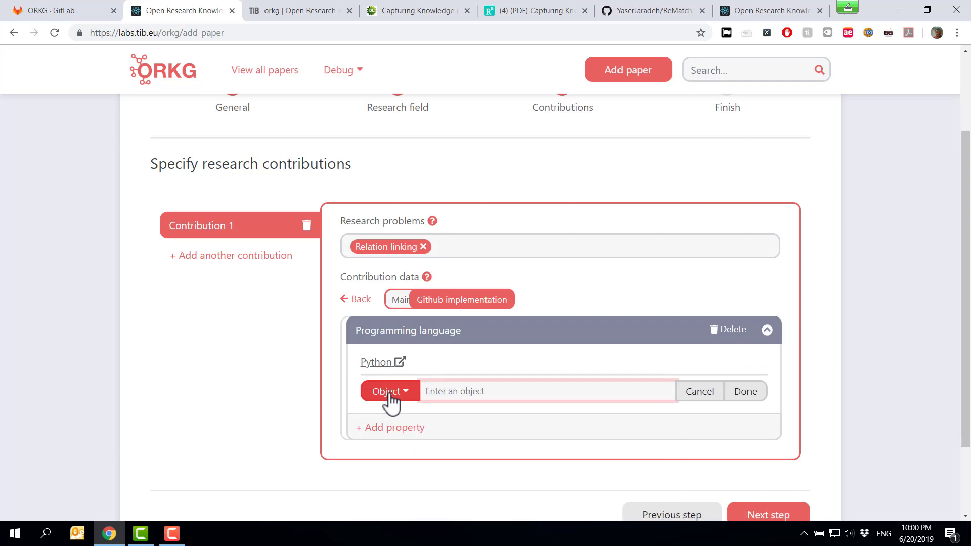
text(Kot)
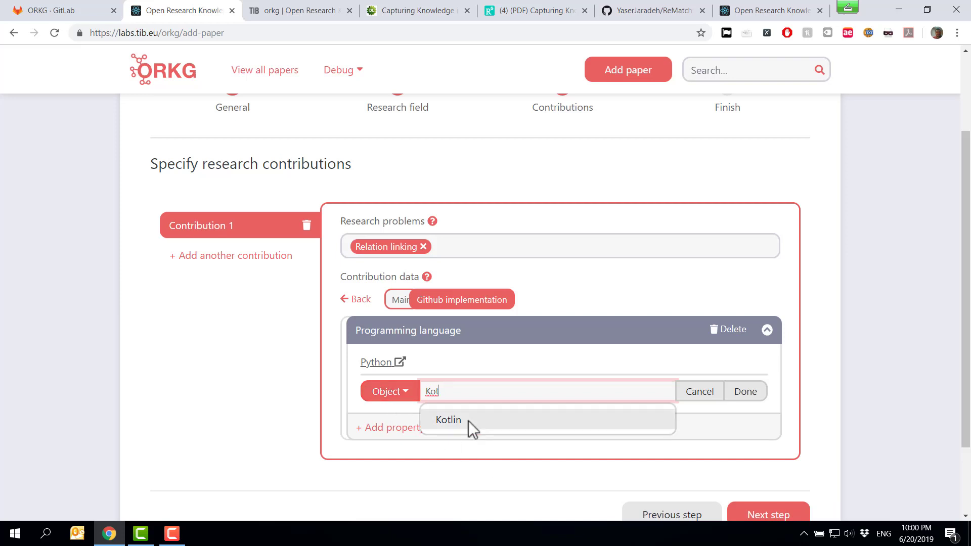
click(468, 420)
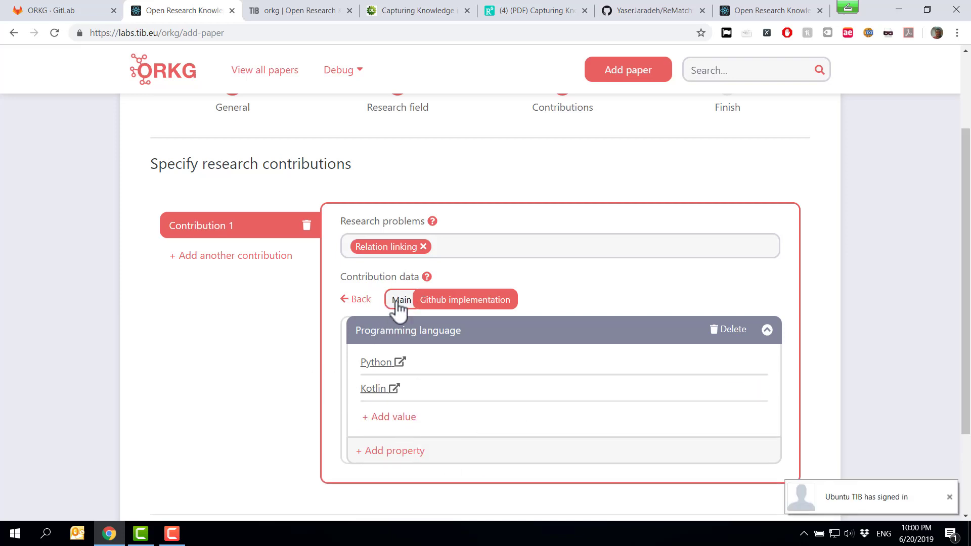
Add the existing property "url" to the Github implementation and start a value of type Literal for it
click(391, 452)
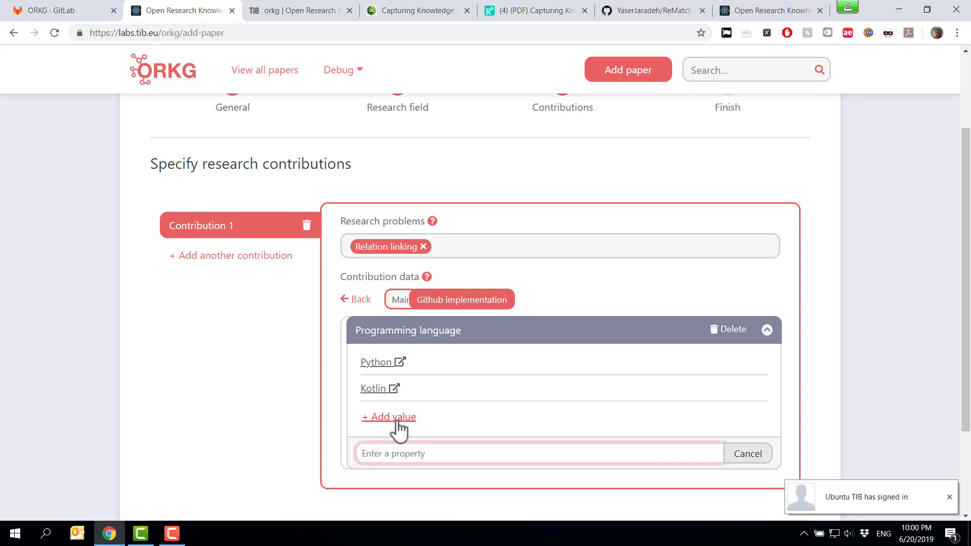
click(767, 331)
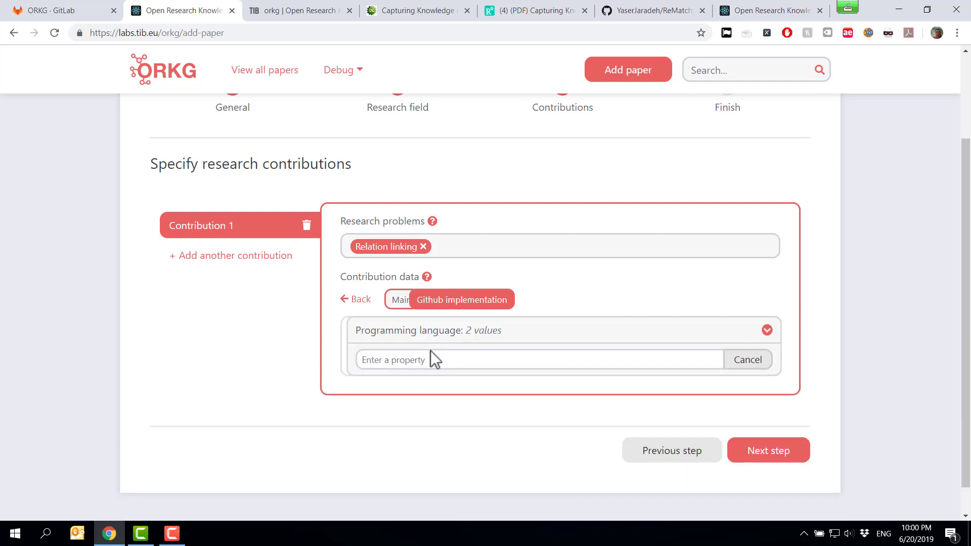
text(UR)
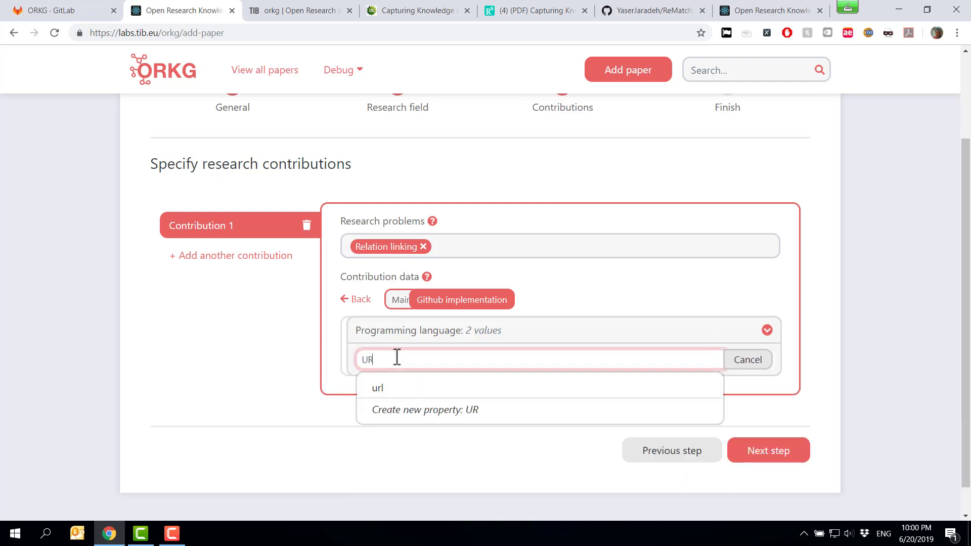
click(385, 389)
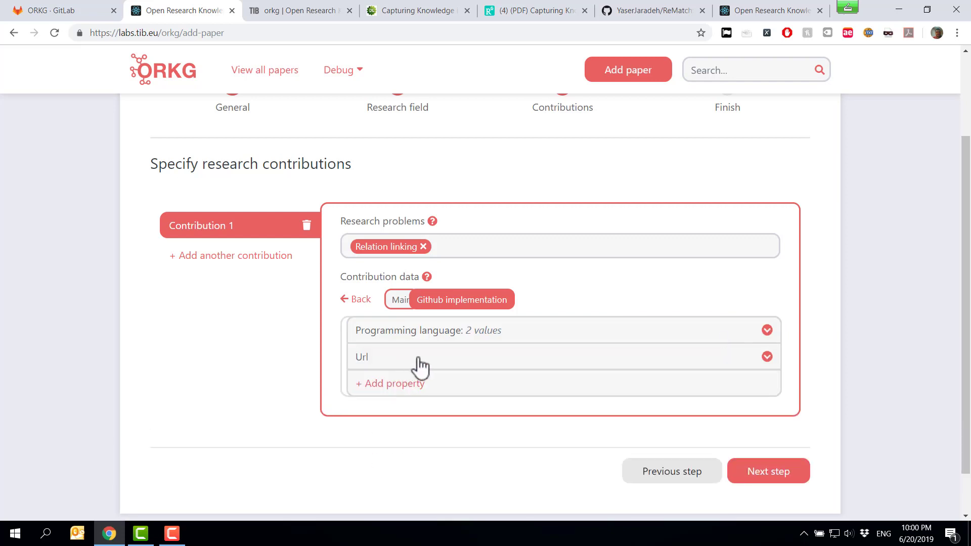
click(422, 362)
click(400, 391)
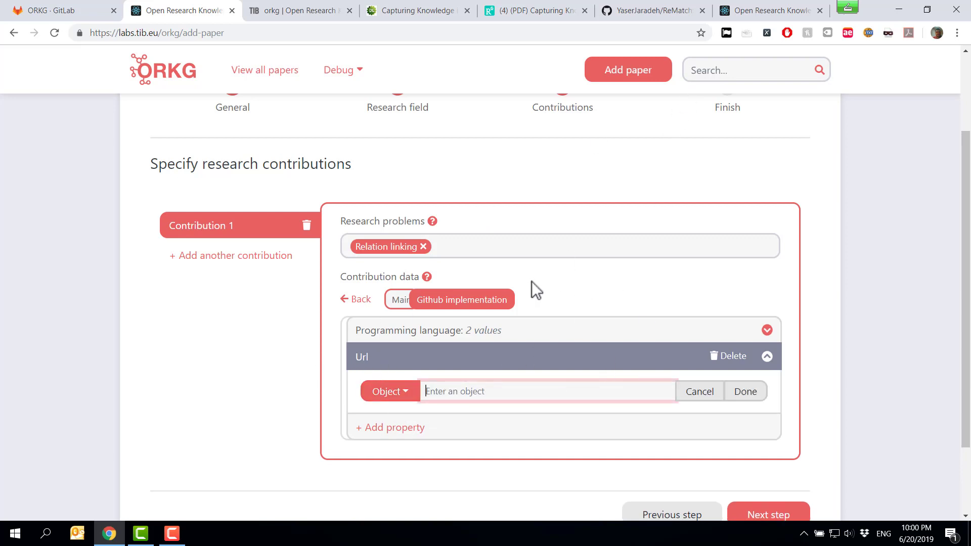
click(399, 397)
click(396, 436)
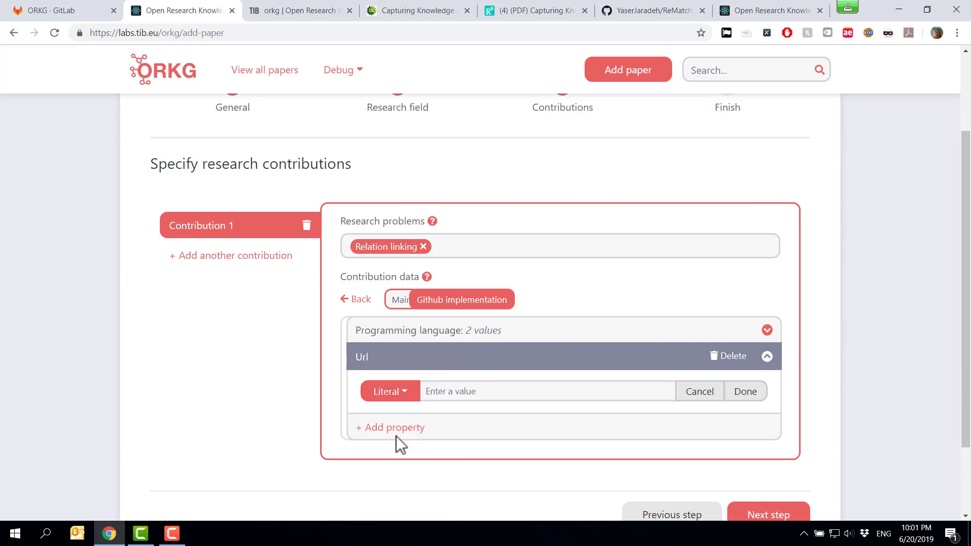
Copy the web address of the ReMatch GitHub repository and save it as the literal value of the Url property
click(653, 8)
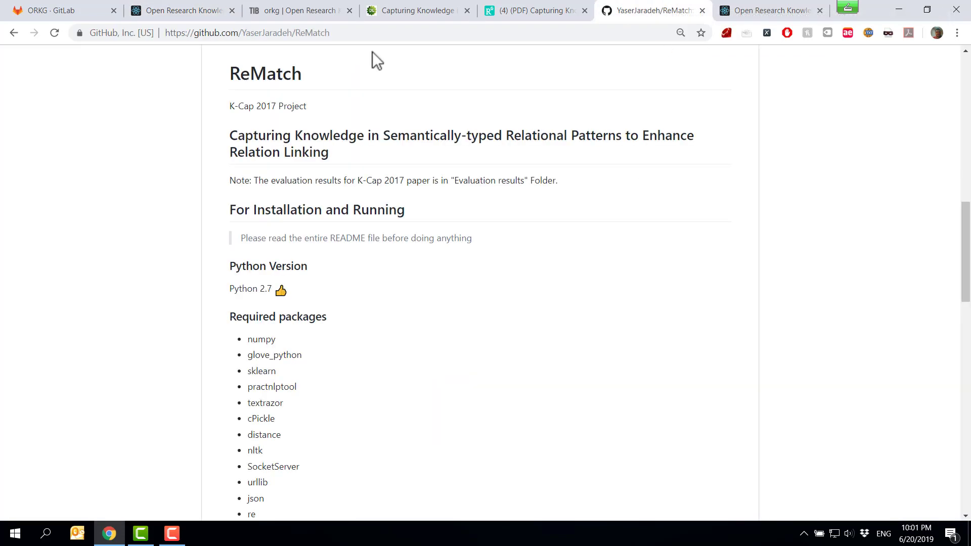
click(323, 32)
key(ctrl+c)
click(292, 8)
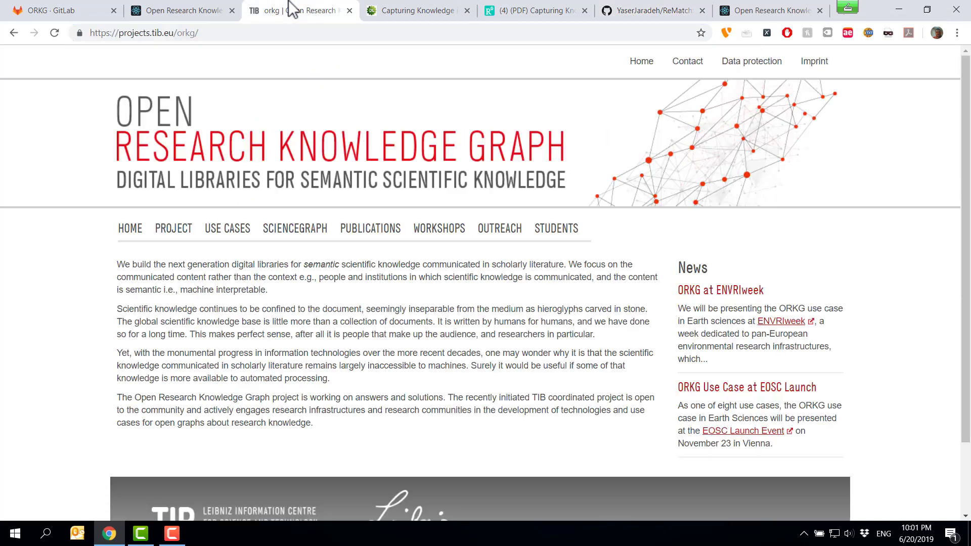
click(217, 4)
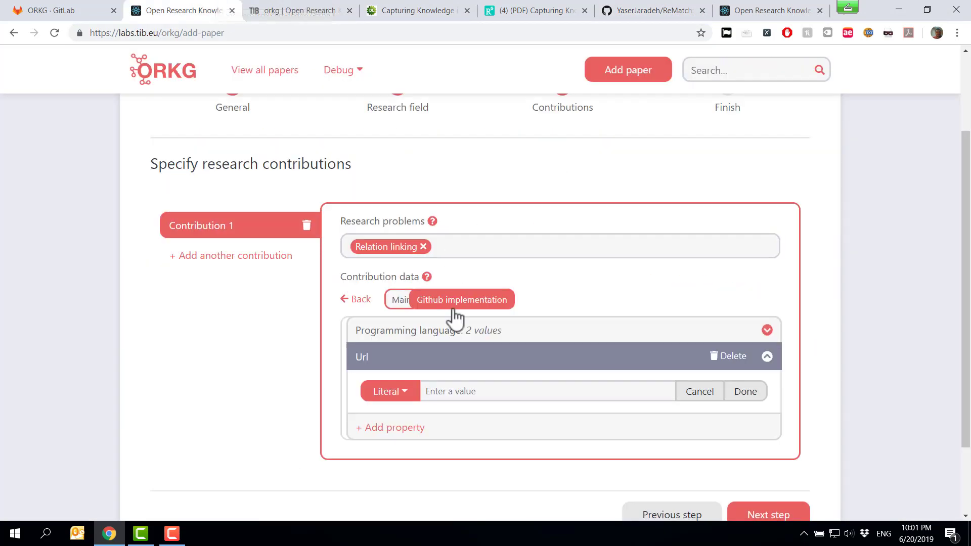
click(472, 387)
key(ctrl+v)
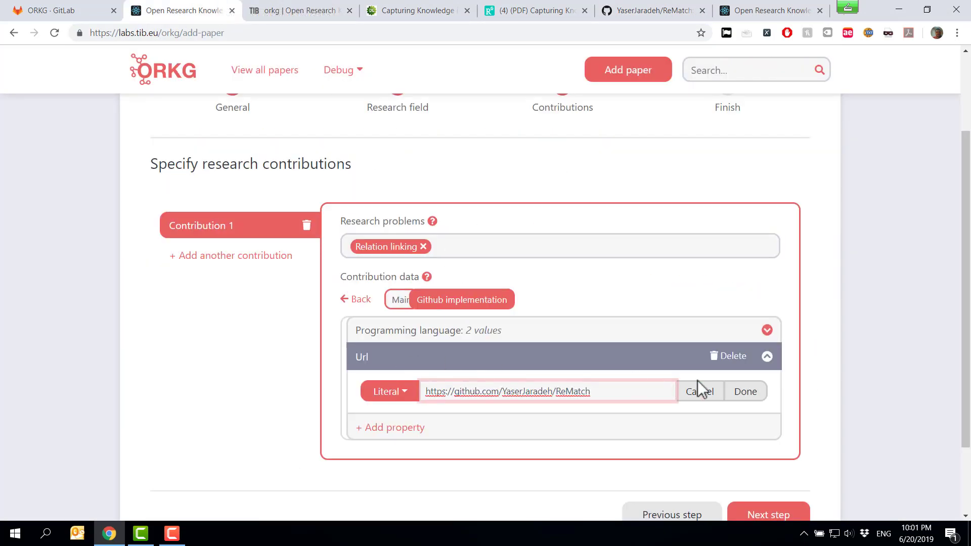
click(746, 393)
click(485, 366)
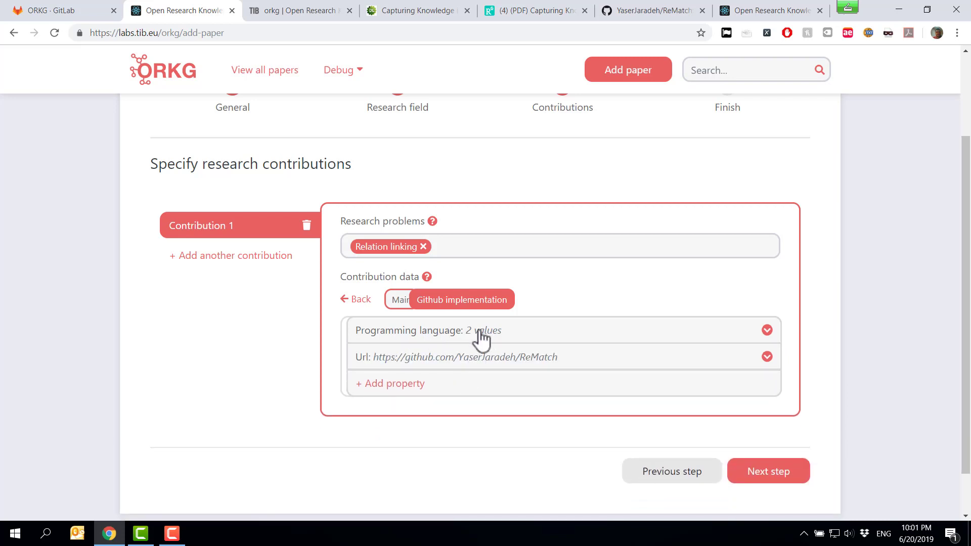
Return to the main level of Contribution 1 and create a new property named "presents" in its contribution data
click(401, 301)
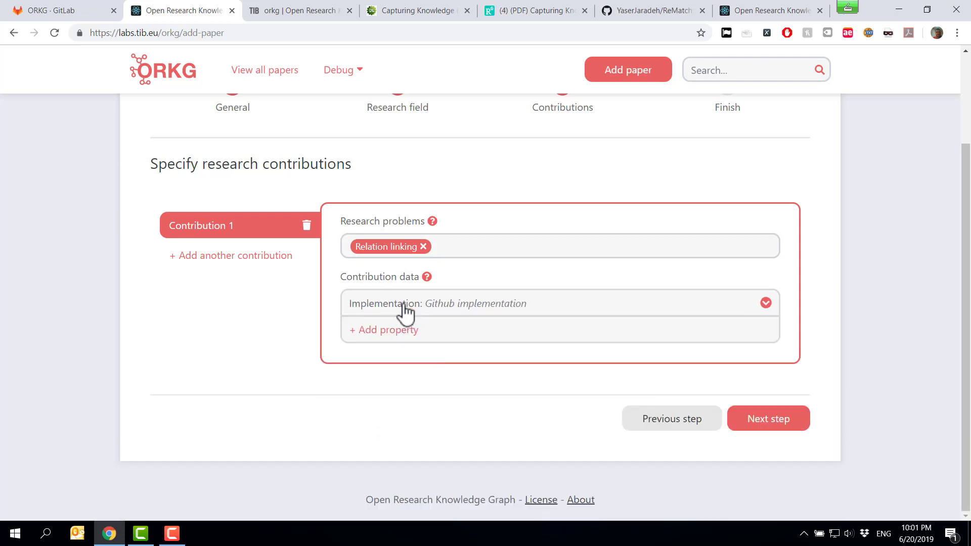
click(400, 338)
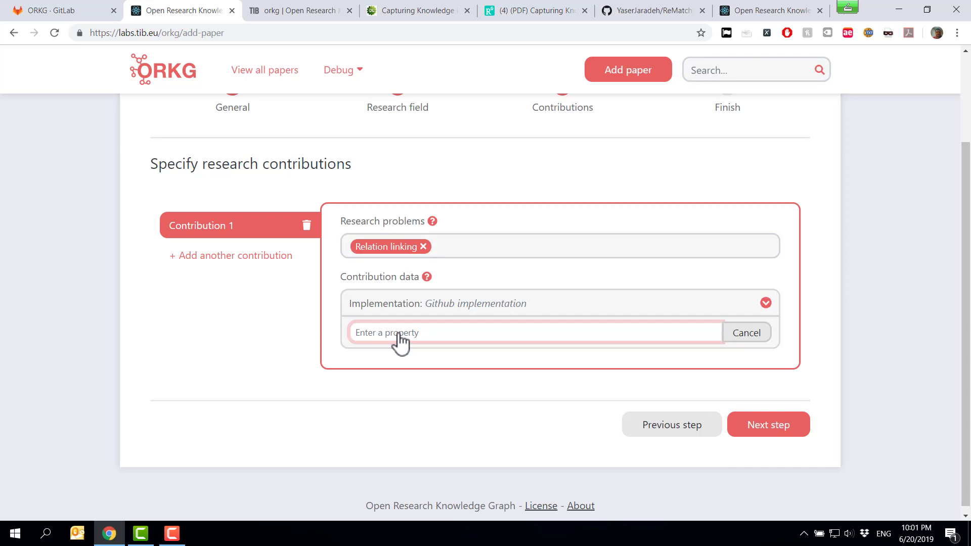
text(pr)
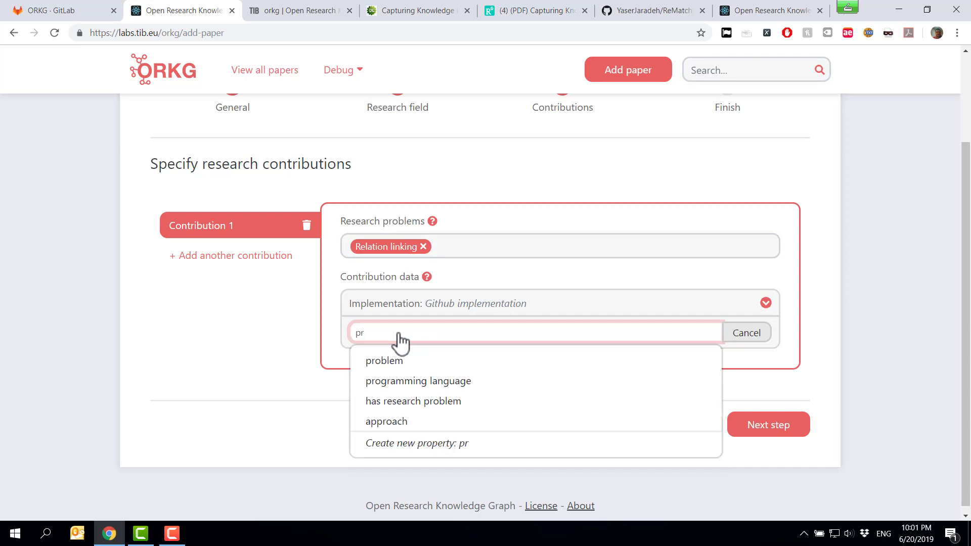
text(esents)
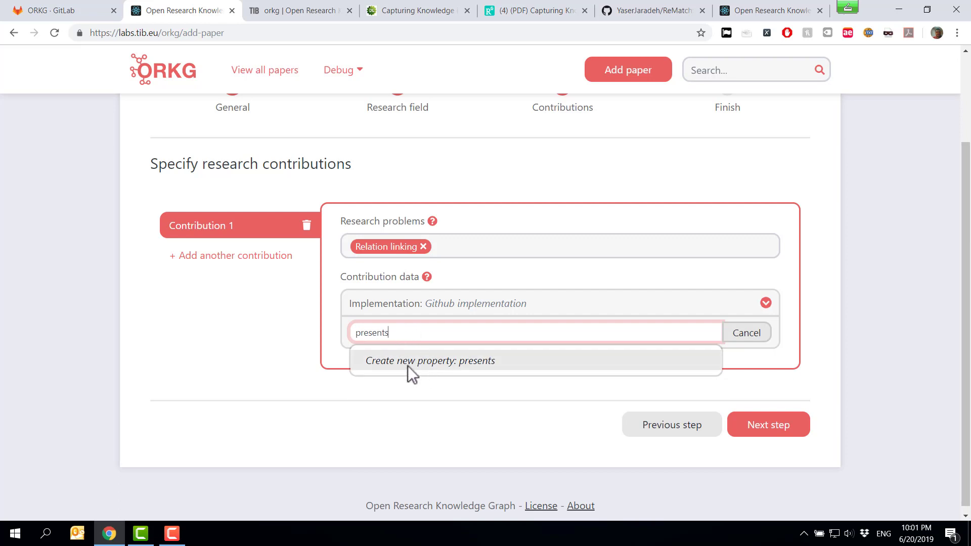
click(421, 363)
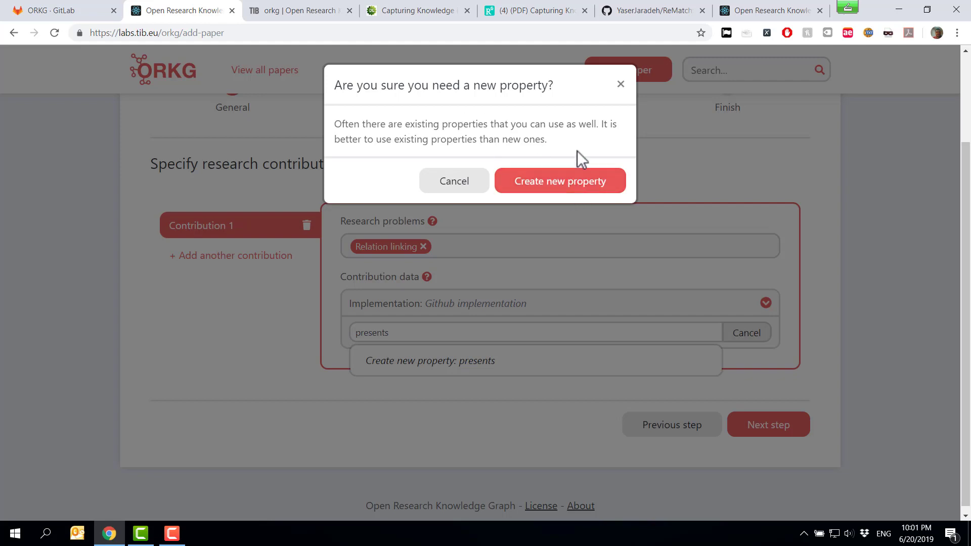
click(543, 186)
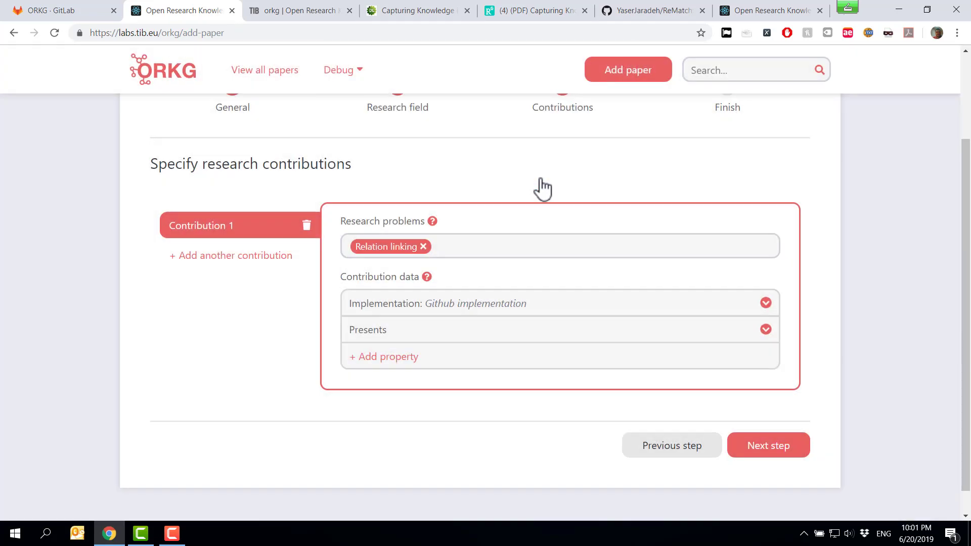
Add the object SIBKB as the value of the Presents property, view its empty description and return to the main level
click(418, 338)
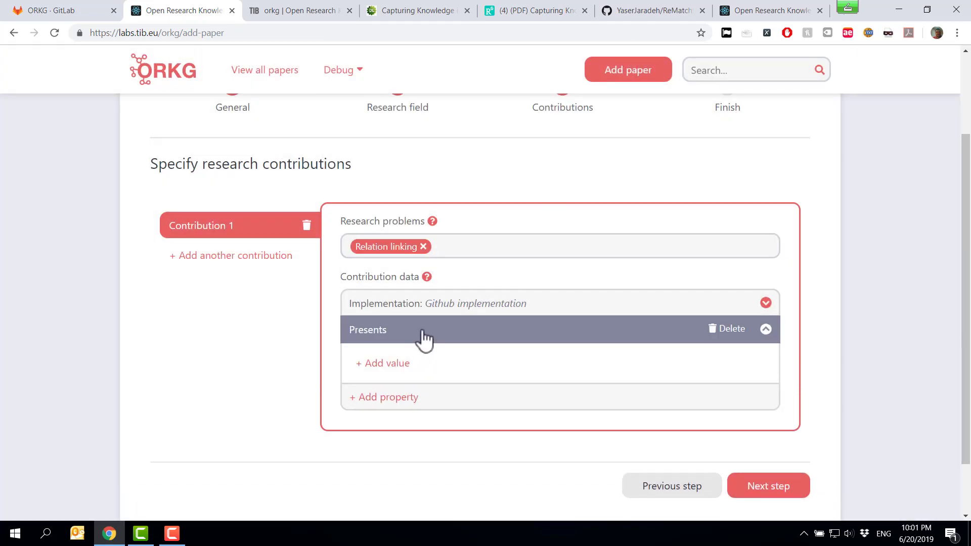
click(377, 364)
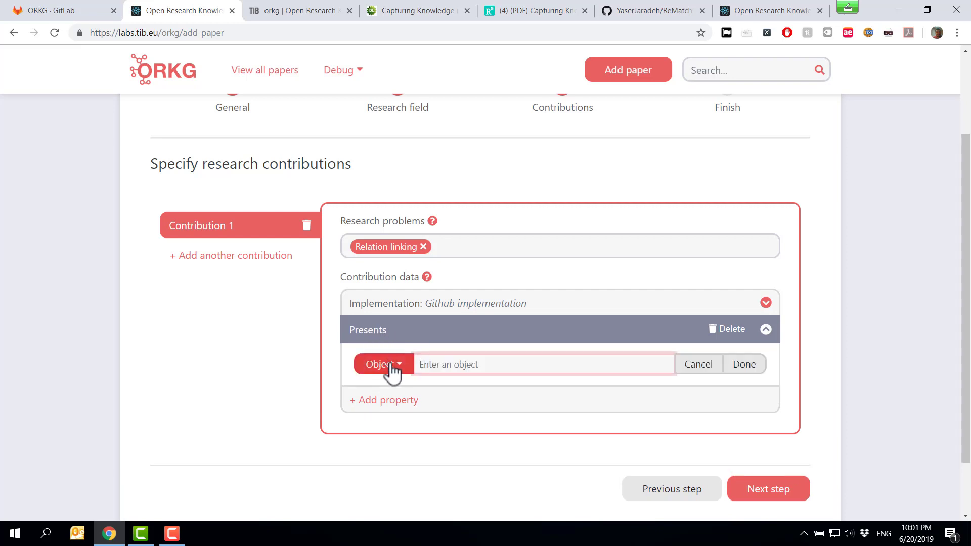
text(S)
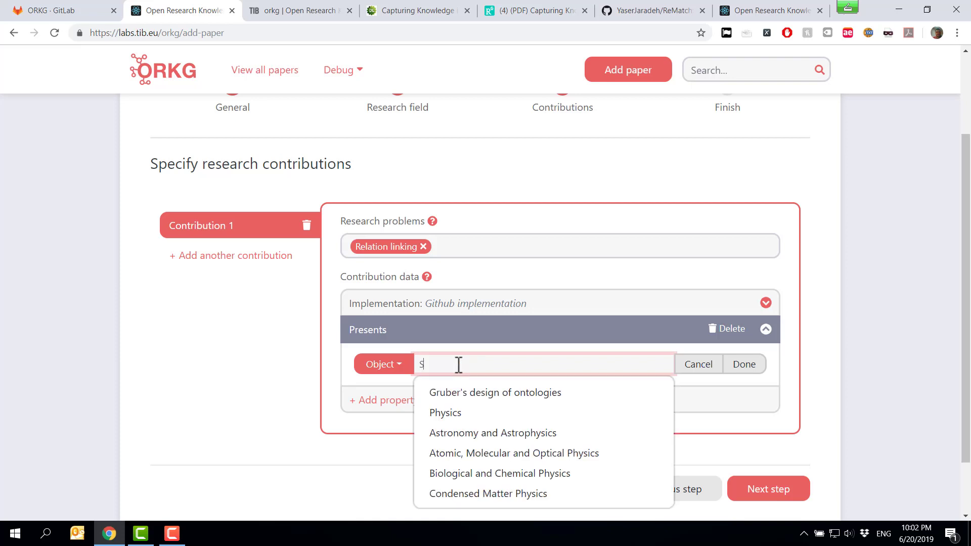
text(IBKB)
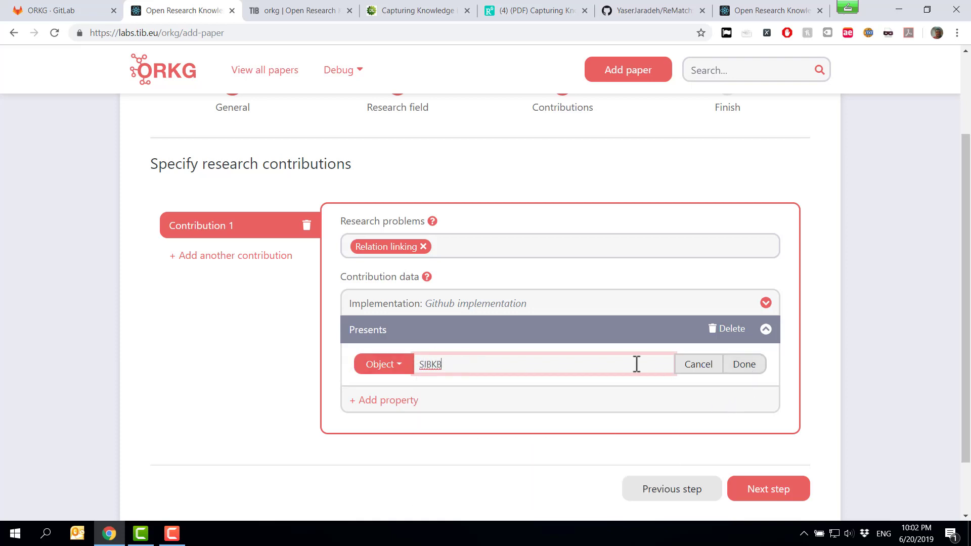
click(754, 364)
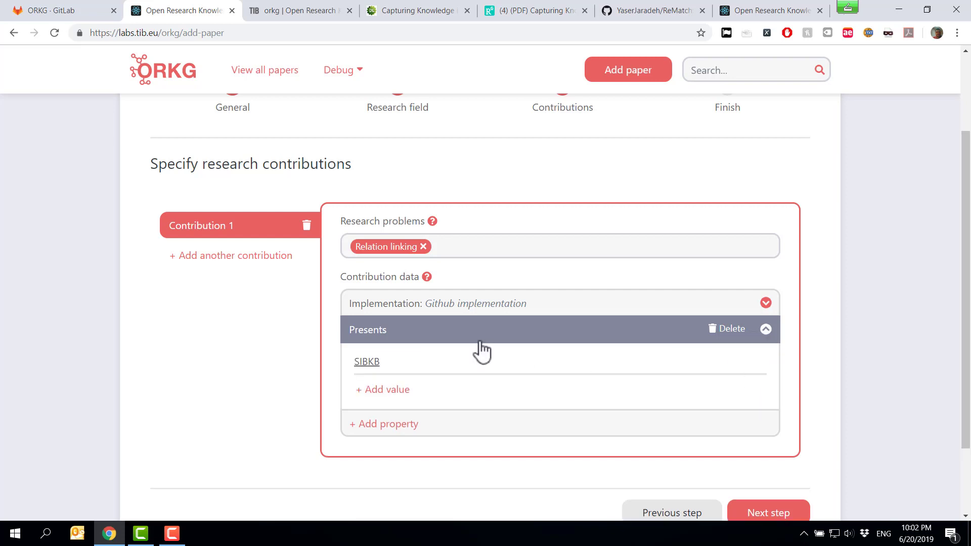
click(372, 362)
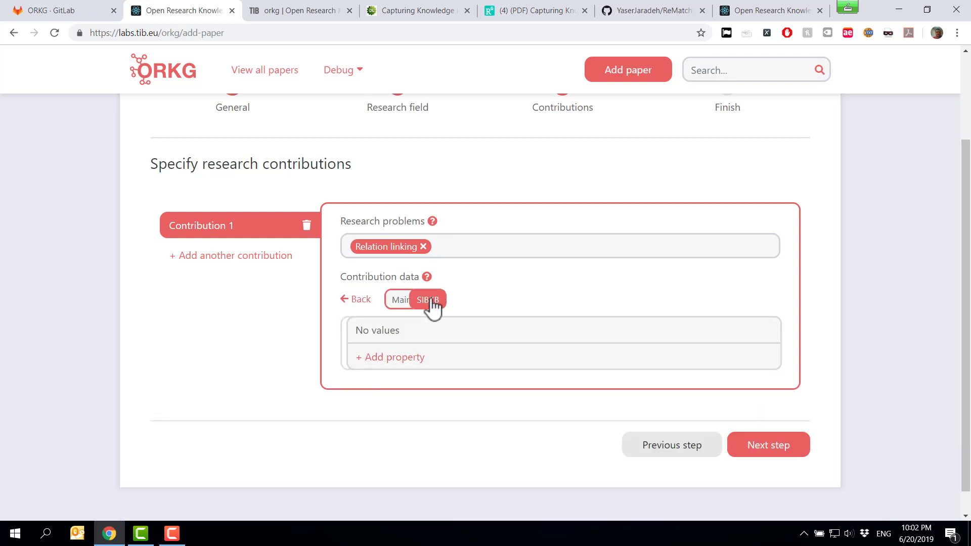
click(399, 302)
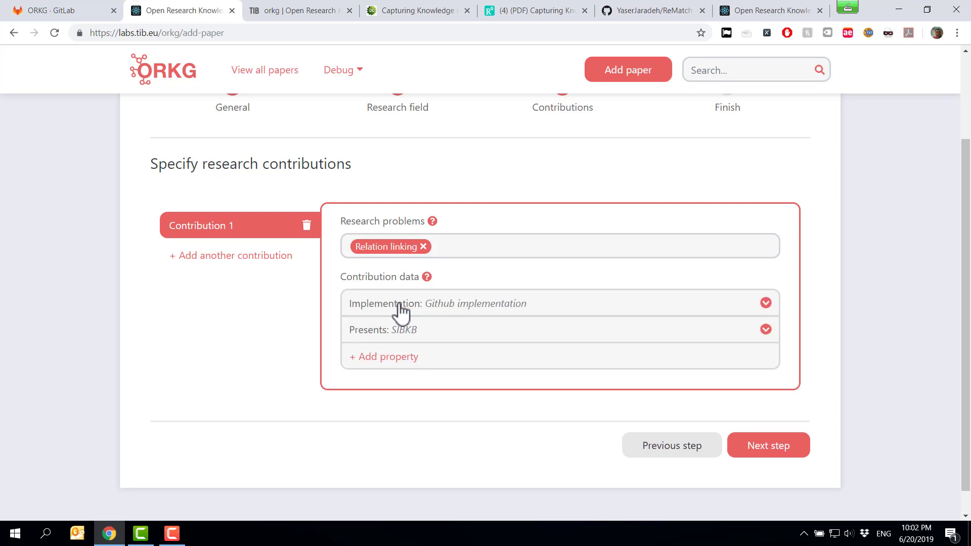
Add a second contribution to the paper with the research problem "Question Answering"
click(225, 255)
click(215, 259)
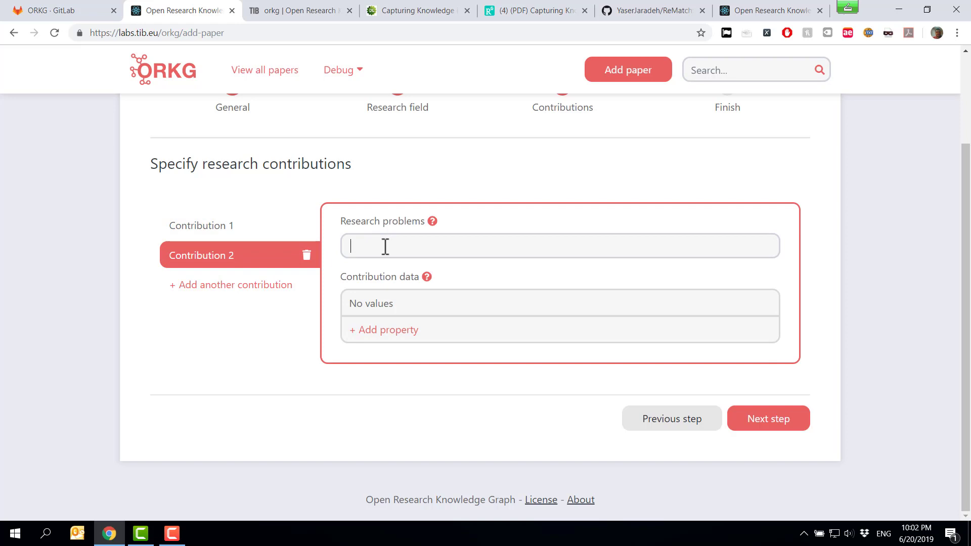
text(Question Answering)
key(Return)
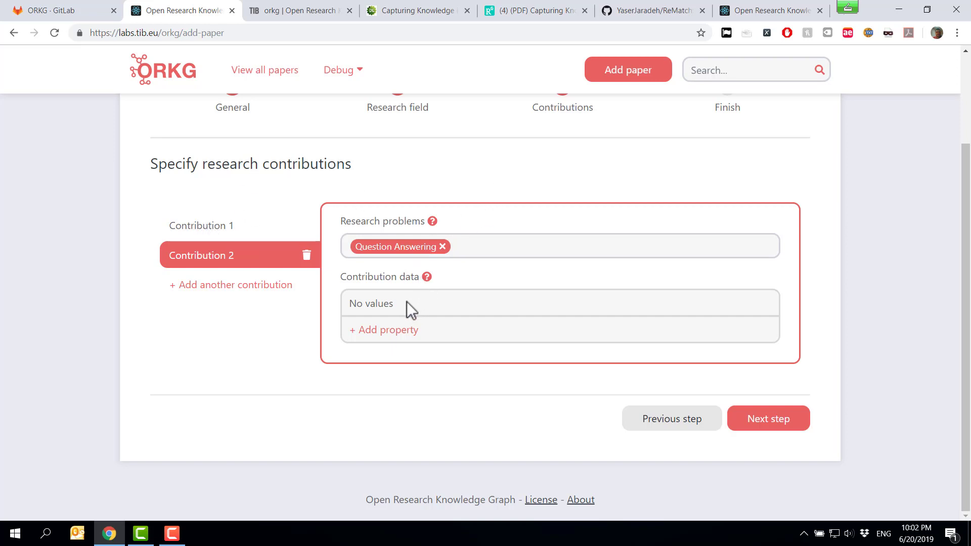
Add the existing property "uses" to Contribution 2 with the object PATTY as its value
click(390, 335)
text(us)
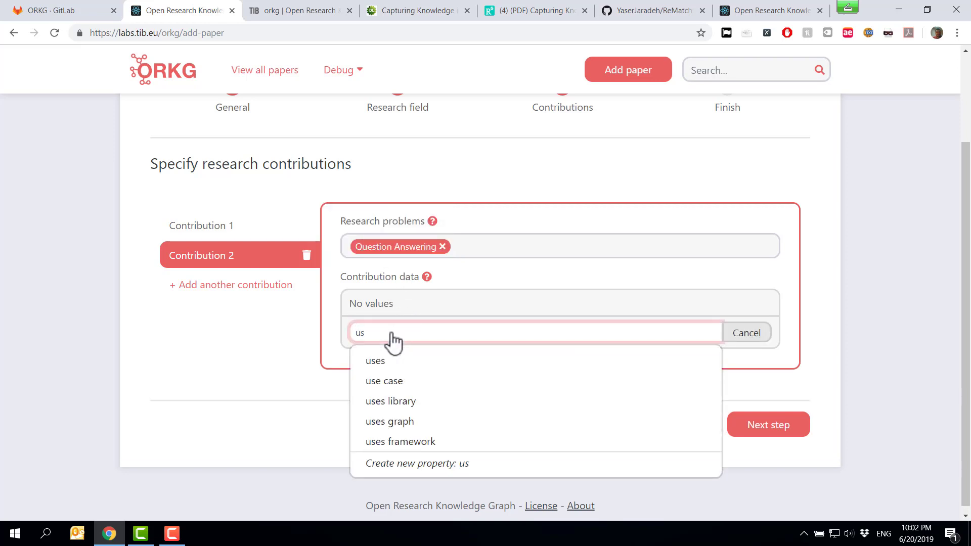
click(399, 359)
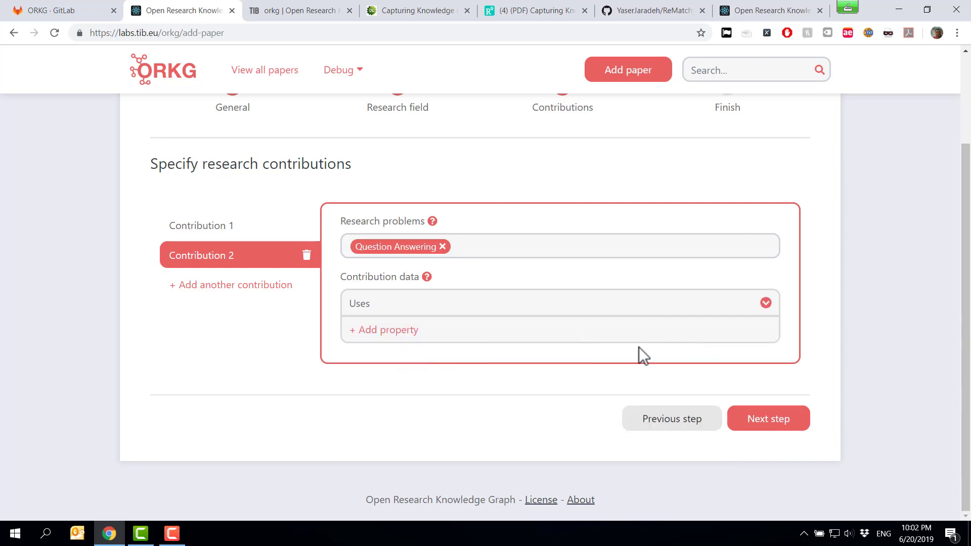
click(688, 305)
click(375, 336)
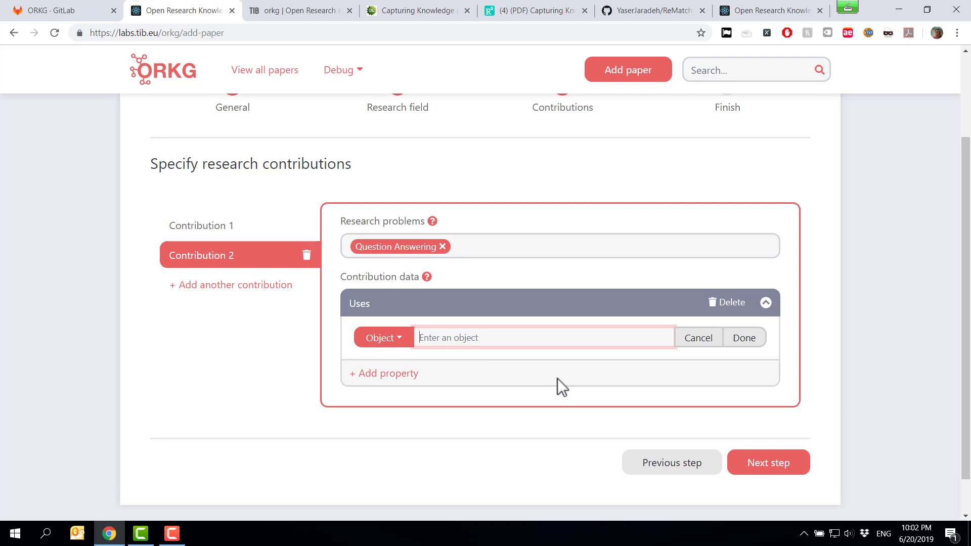
text(PATTY)
click(735, 342)
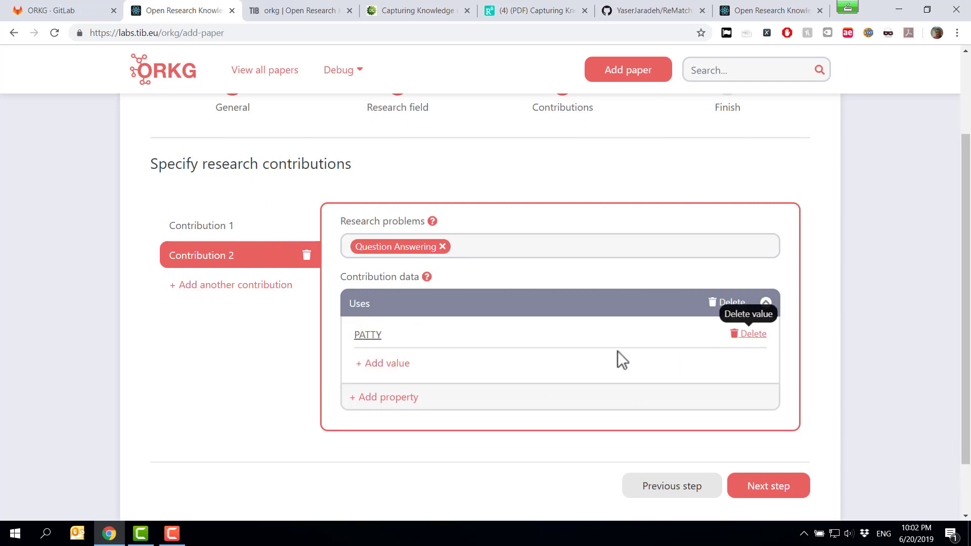
click(368, 336)
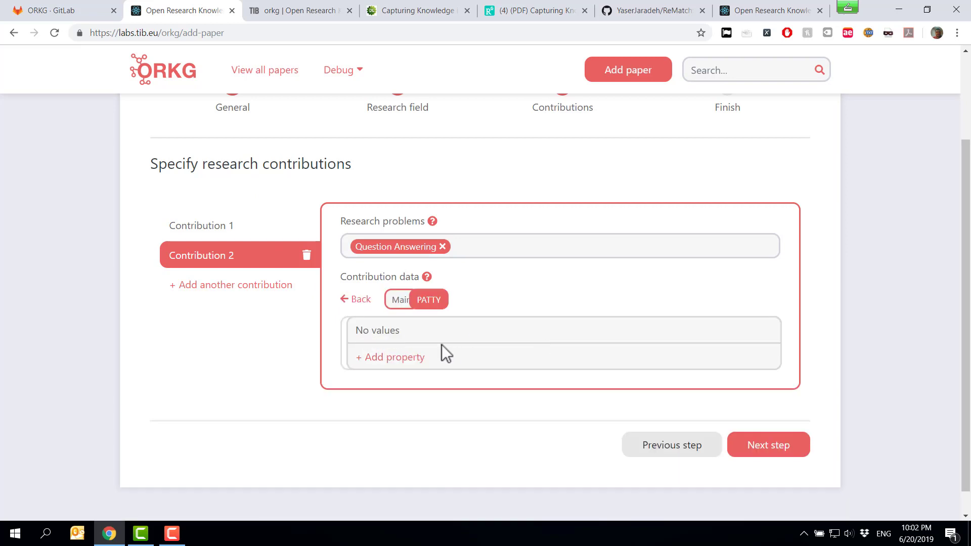
click(396, 304)
Look over Contribution 1, complete the contributions stage to save the paper, and open the added paper's page
click(225, 232)
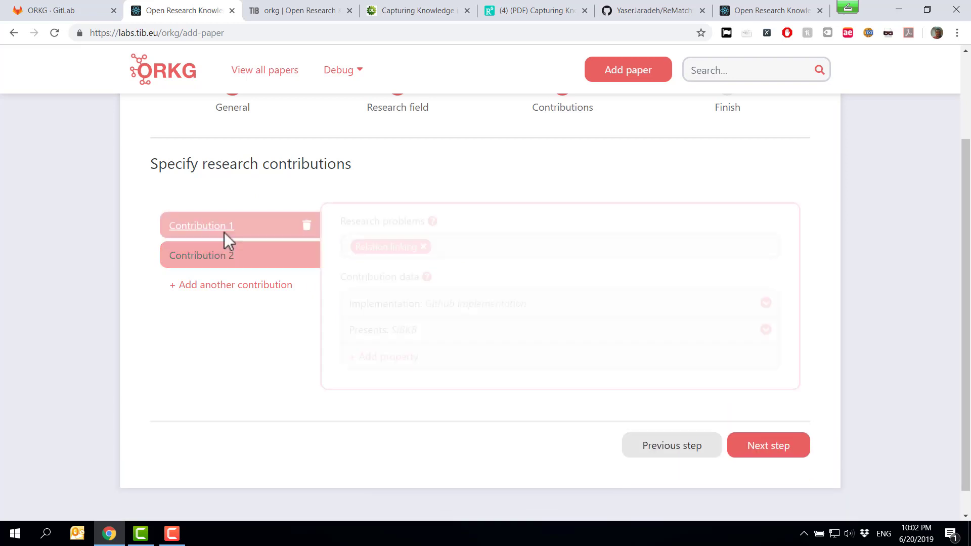
scroll(243, 363, up, 3)
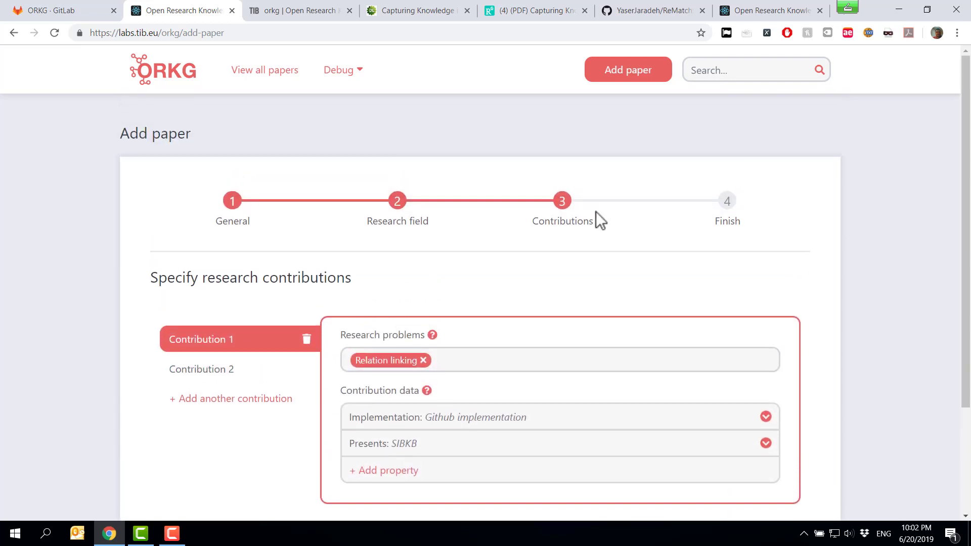
scroll(614, 369, down, 2)
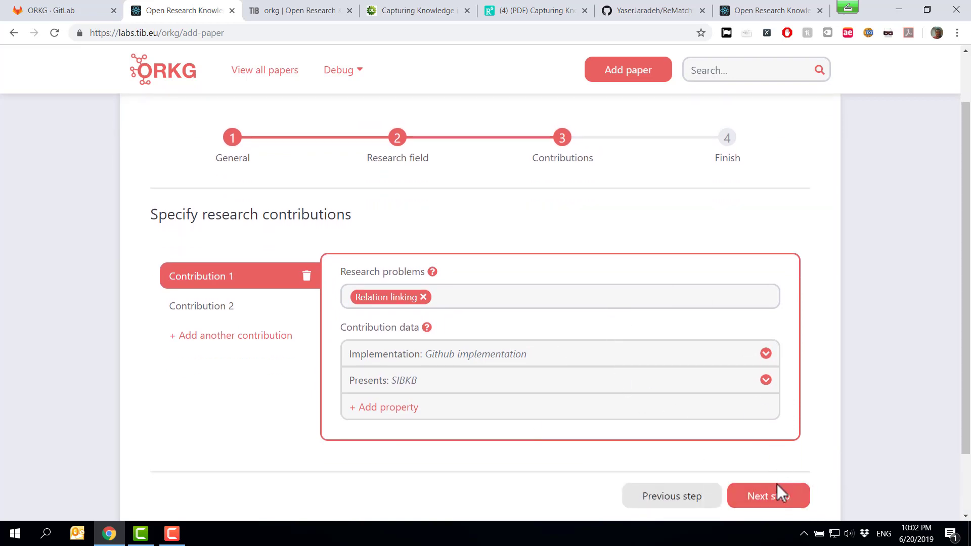
click(780, 500)
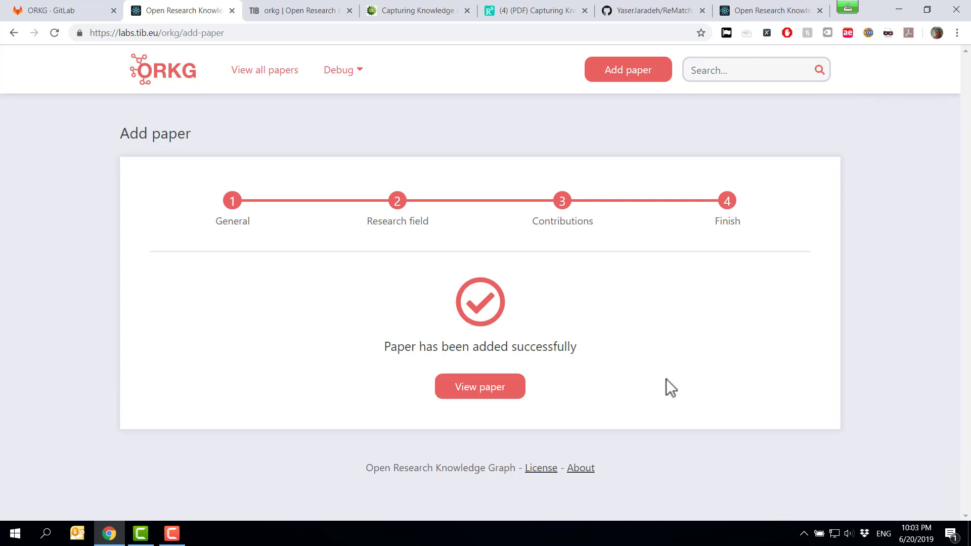
click(478, 387)
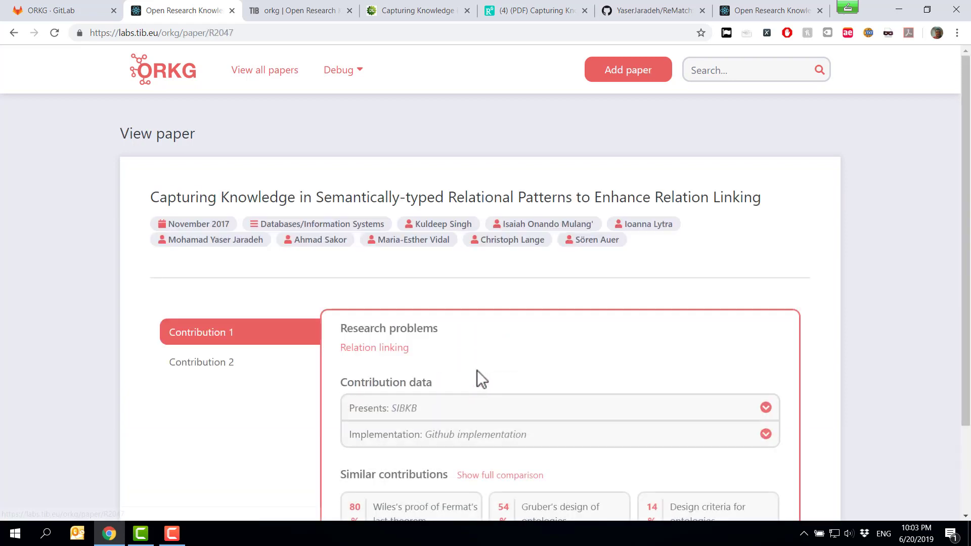
Examine the programming languages and url of Contribution 1's Github implementation, as well as the data saved for Contribution 2
scroll(477, 374, down, 3)
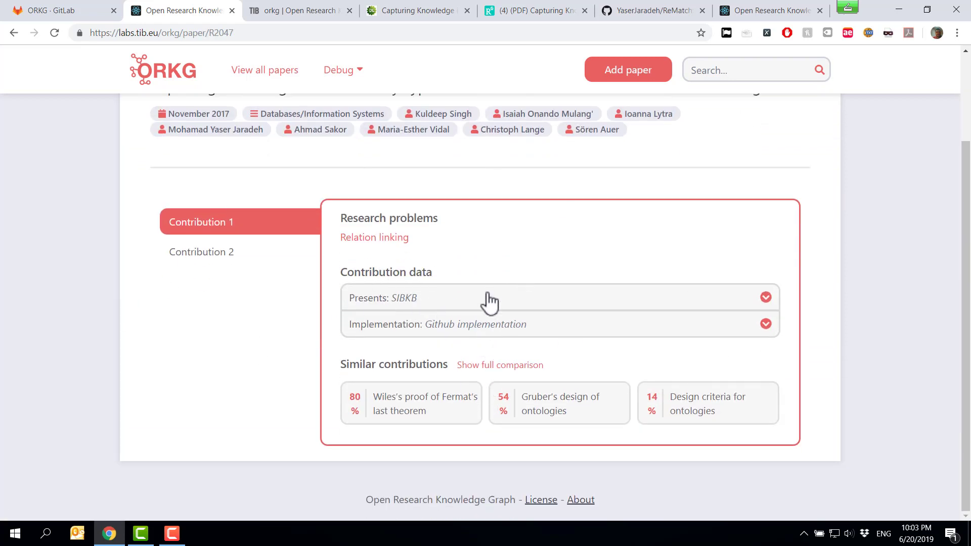
click(469, 329)
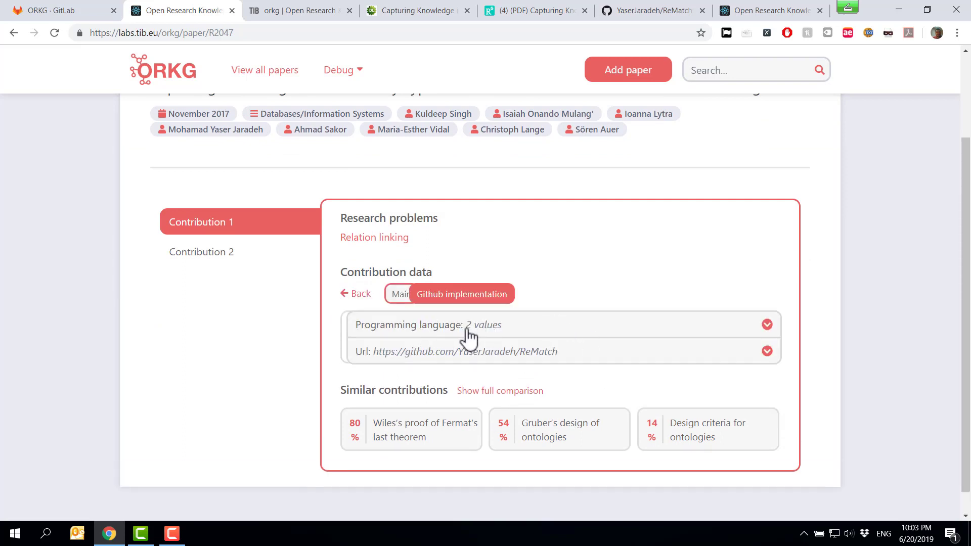
click(538, 335)
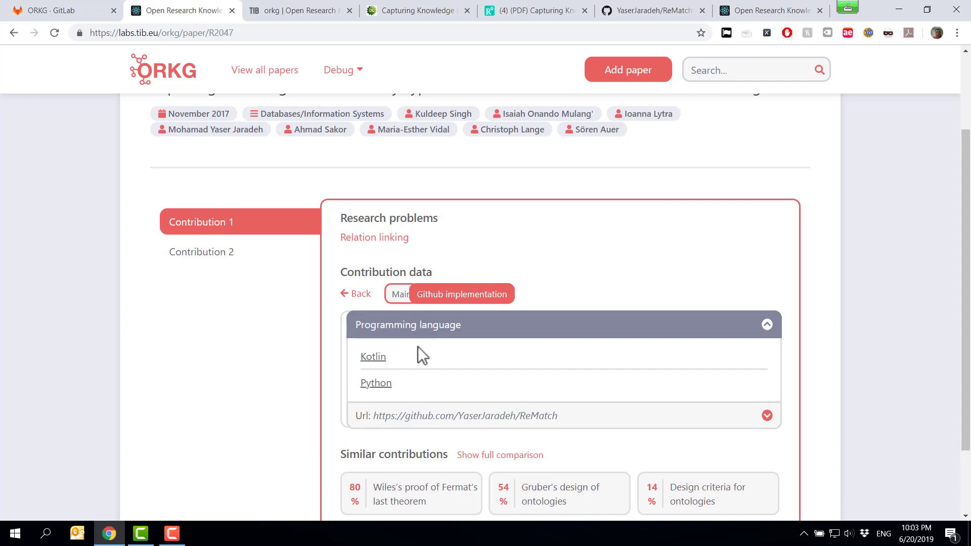
click(375, 358)
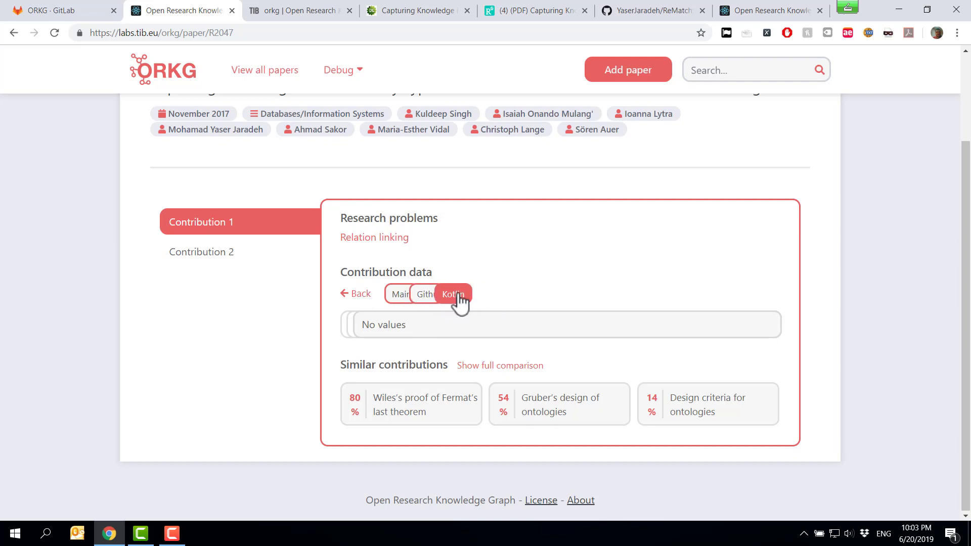
click(424, 300)
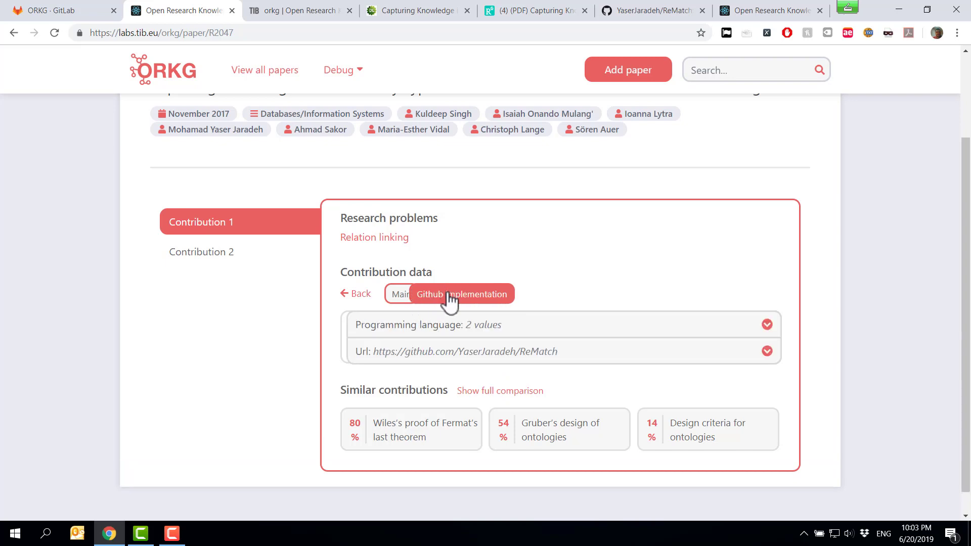
click(595, 357)
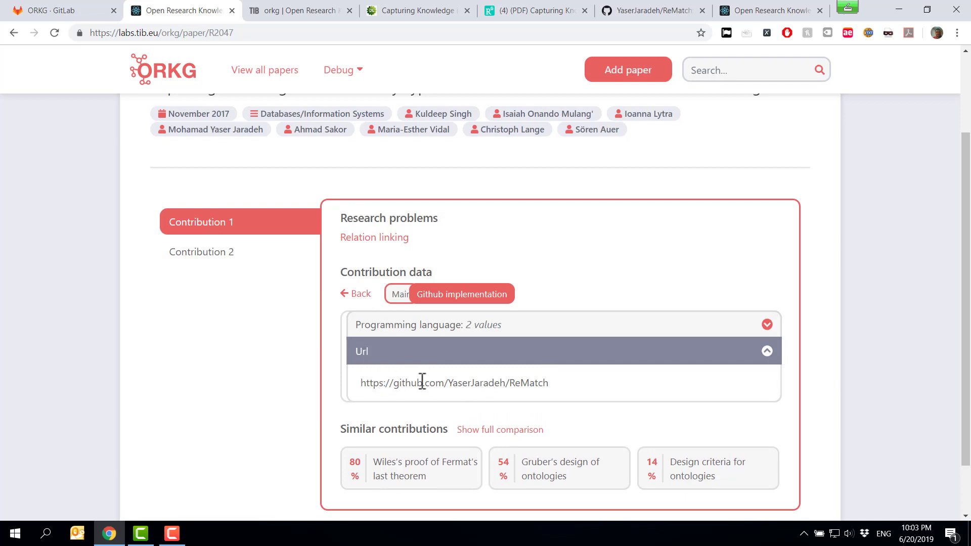
click(403, 295)
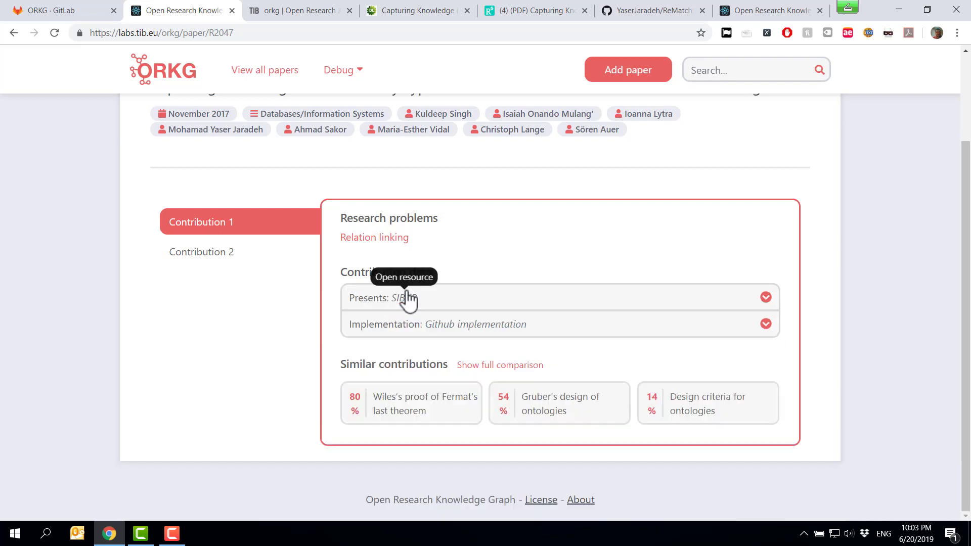
click(210, 253)
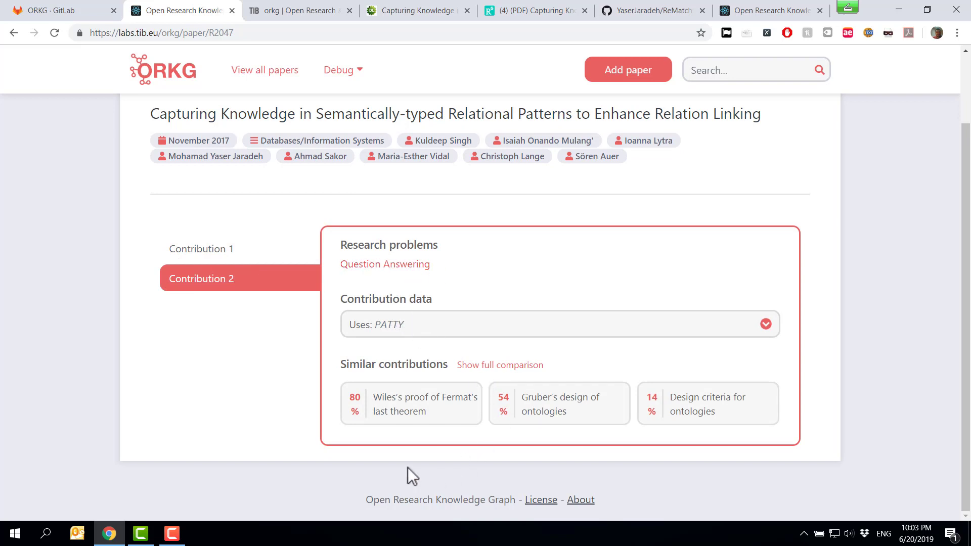
click(208, 253)
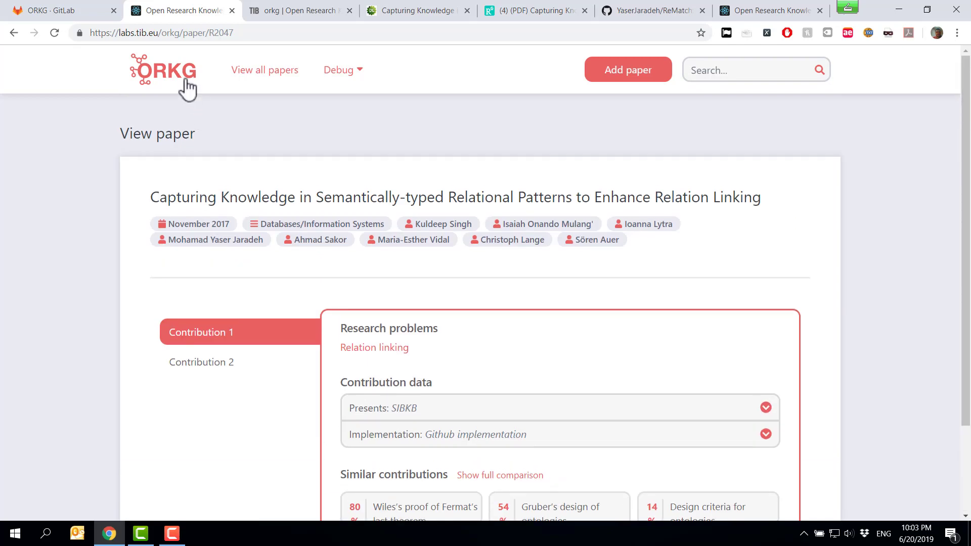
Go to the ORKG home page and look at the recently added papers and research fields
click(186, 82)
scroll(124, 217, down, 2)
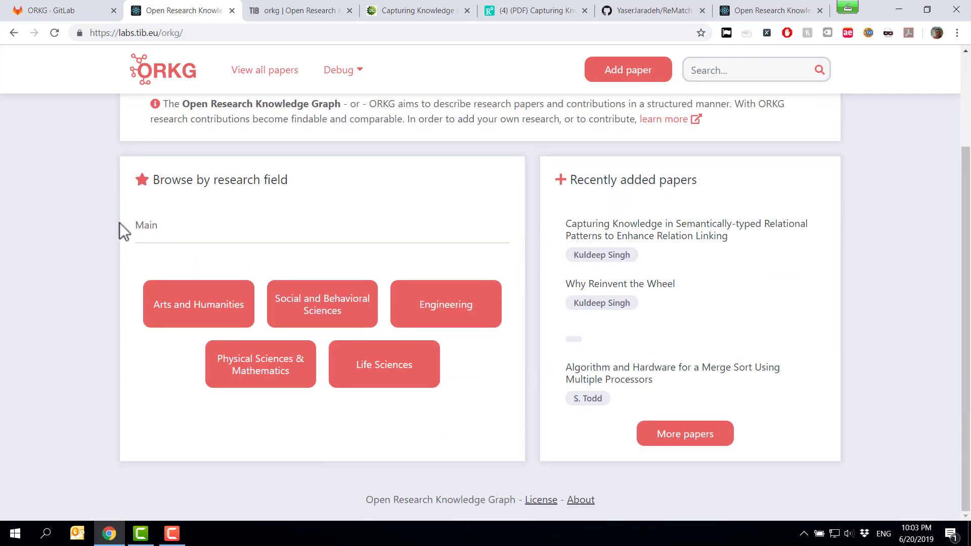
Browse the research fields through Physical Sciences & Mathematics and Computer Sciences to the papers in Databases/Information Systems
scroll(122, 131, up, 2)
scroll(759, 313, down, 1)
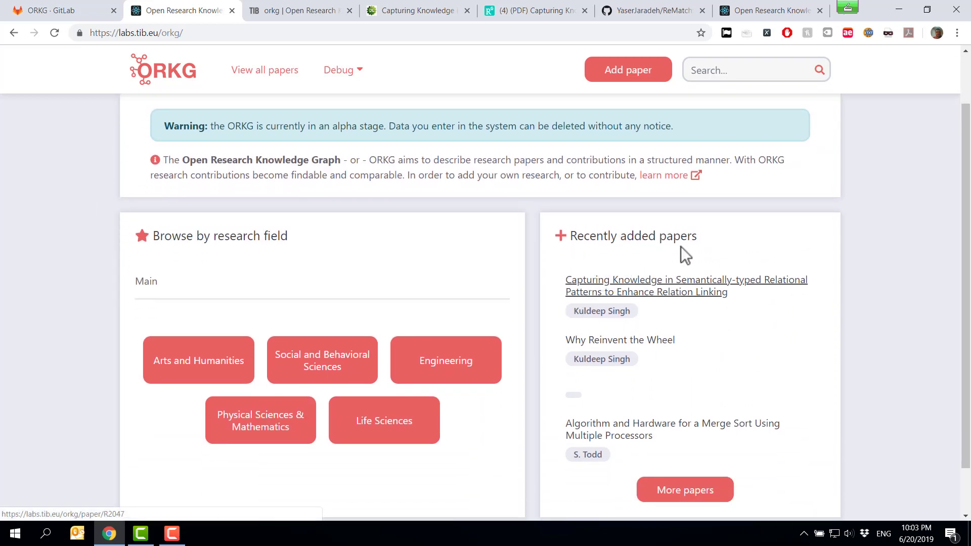
scroll(741, 279, down, 1)
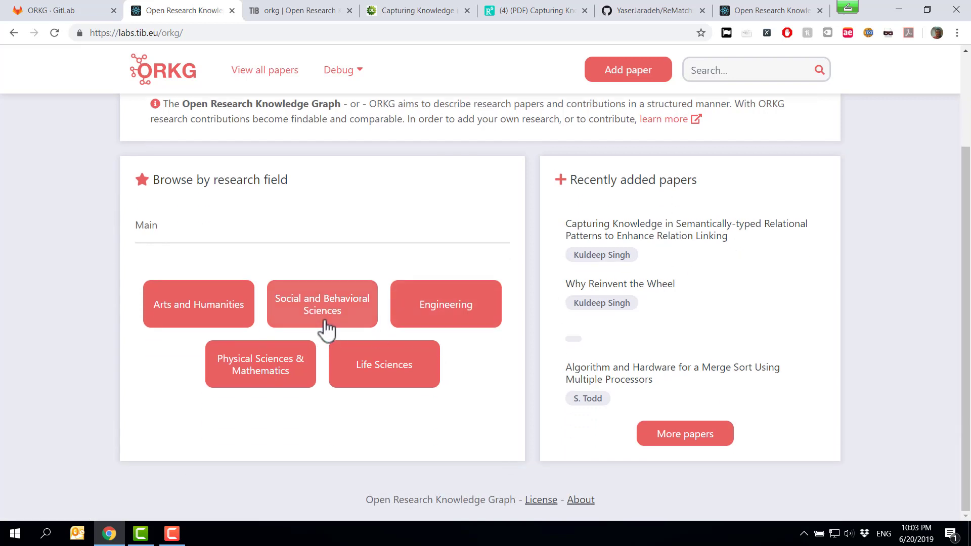
click(281, 385)
click(464, 371)
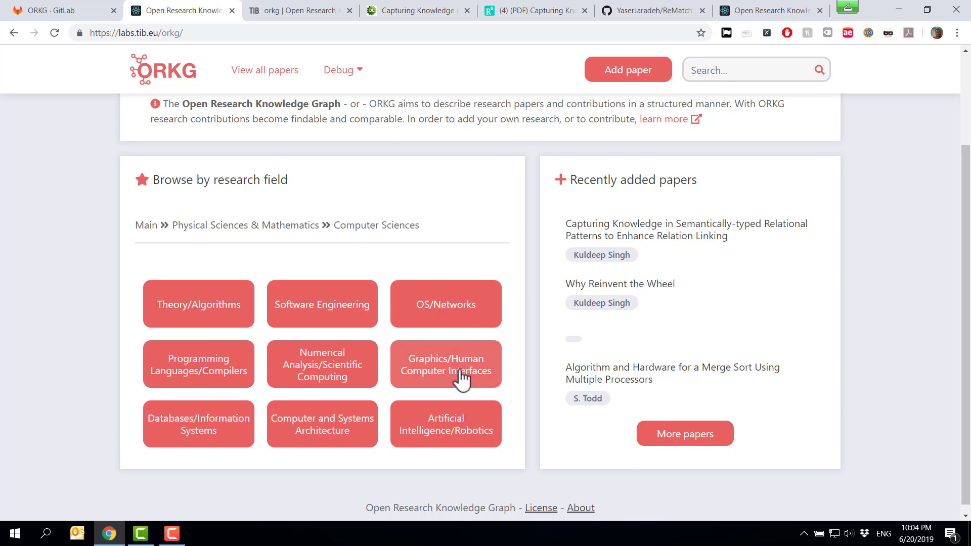
click(204, 439)
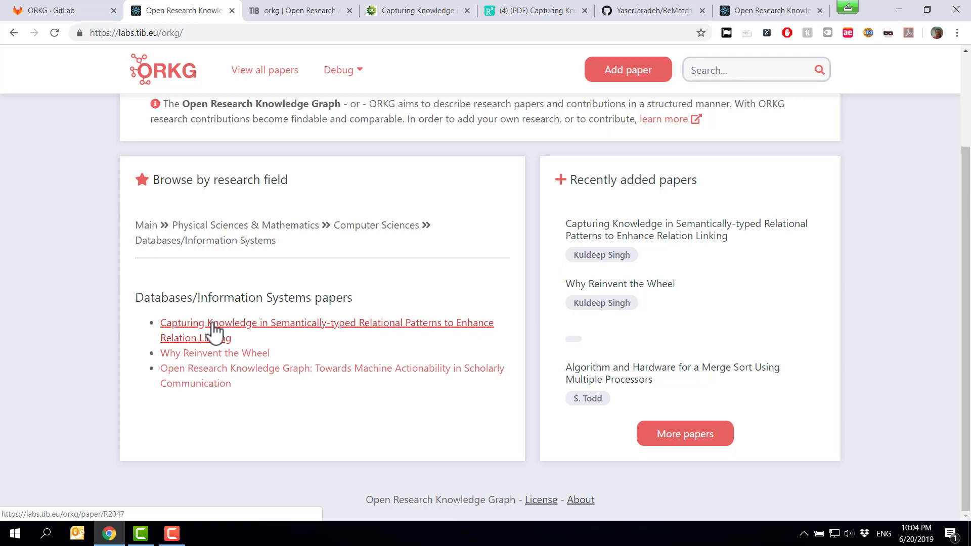
Search ORKG for "Why Reinvent" and examine the matching resources and predicates
scroll(506, 218, up, 2)
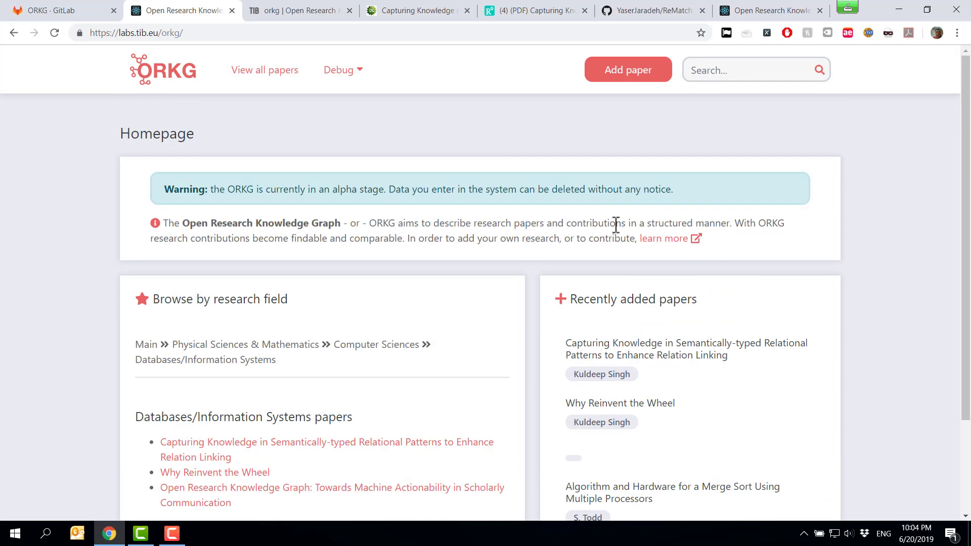
click(749, 65)
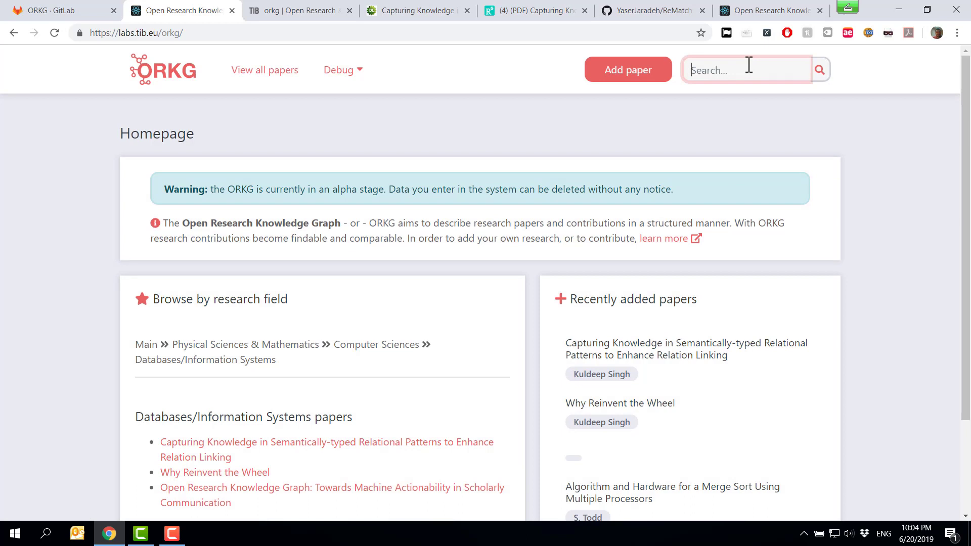
text(Why Reinvent)
key(Return)
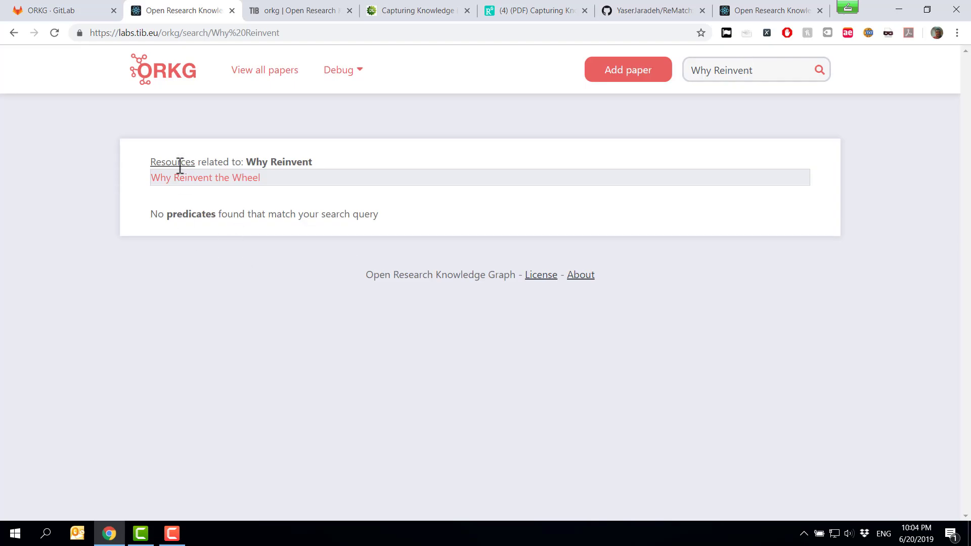
drag(164, 216, 358, 212)
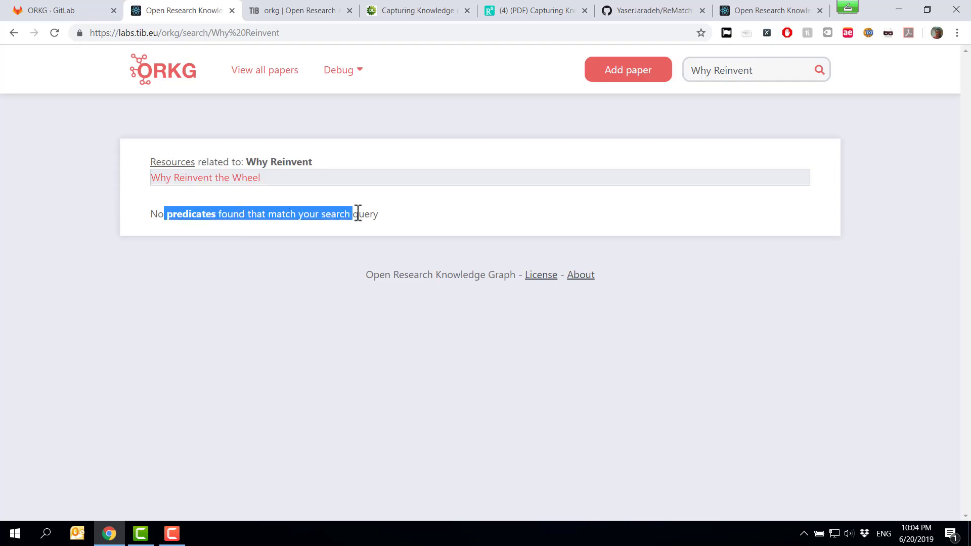
click(358, 212)
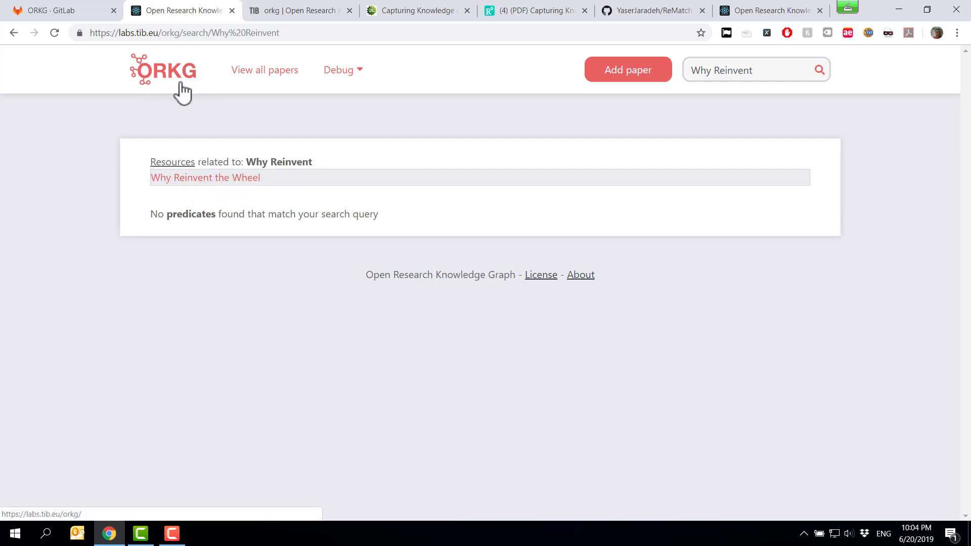
Return to the ORKG home page and open the recently added paper on capturing knowledge for relation linking
click(182, 91)
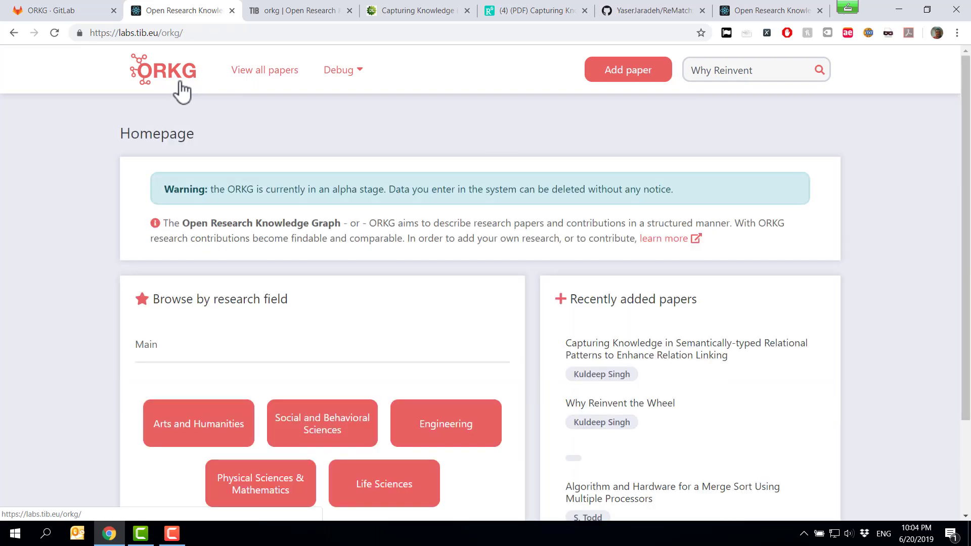
scroll(700, 275, down, 2)
scroll(845, 253, up, 2)
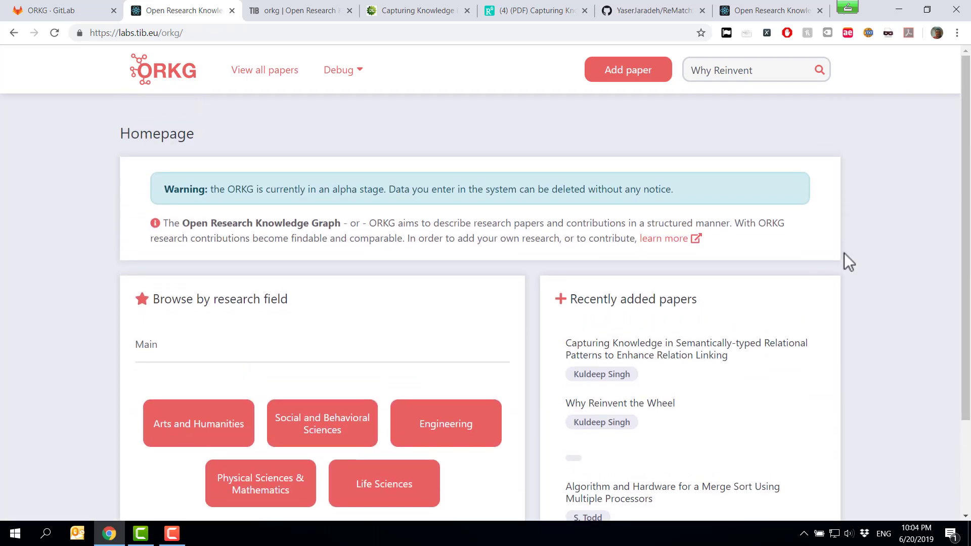
scroll(733, 283, down, 2)
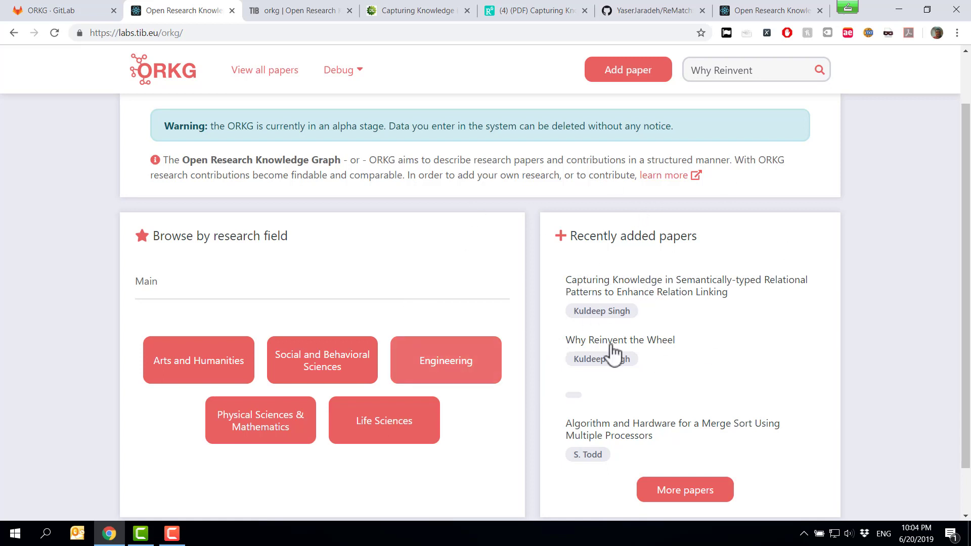
click(645, 294)
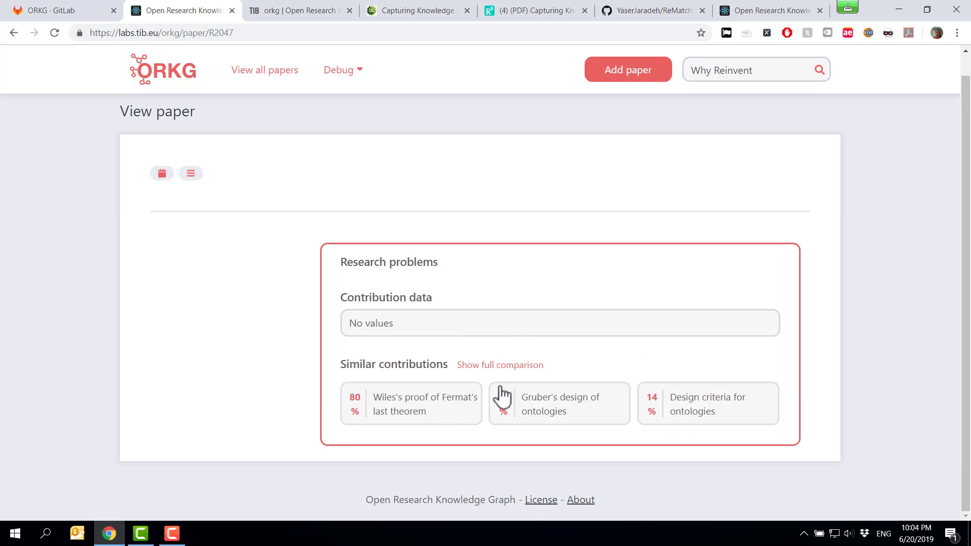
scroll(434, 403, down, 2)
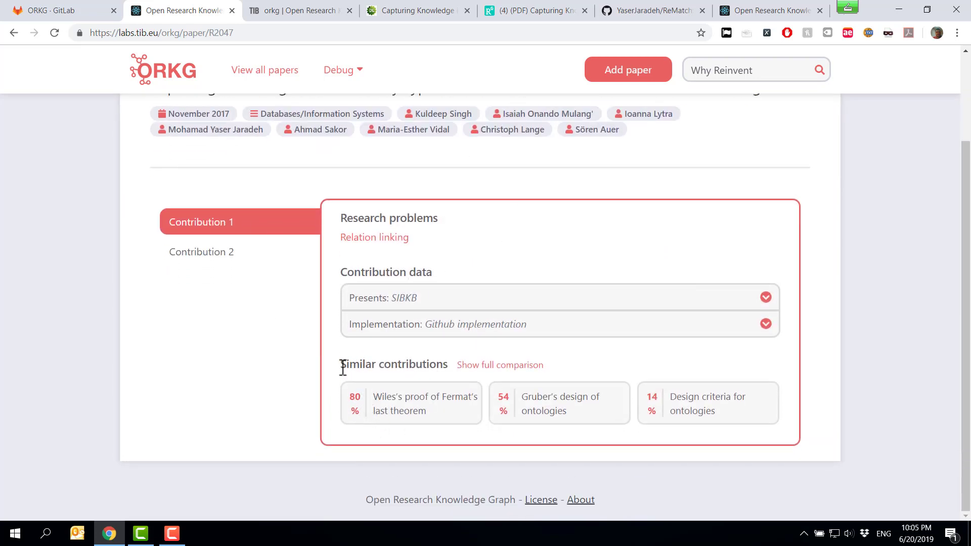
Look at the contributions similar to Contribution 1 and open their full comparison
drag(340, 369, 440, 364)
click(418, 401)
click(508, 365)
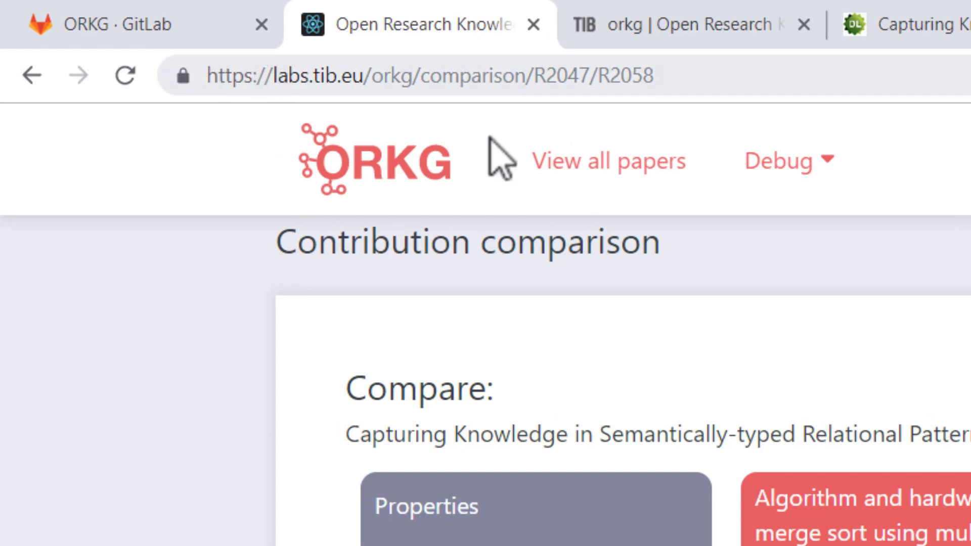
Leave the contribution comparison for the ORKG home page and point out its web address
click(360, 172)
click(481, 69)
click(463, 74)
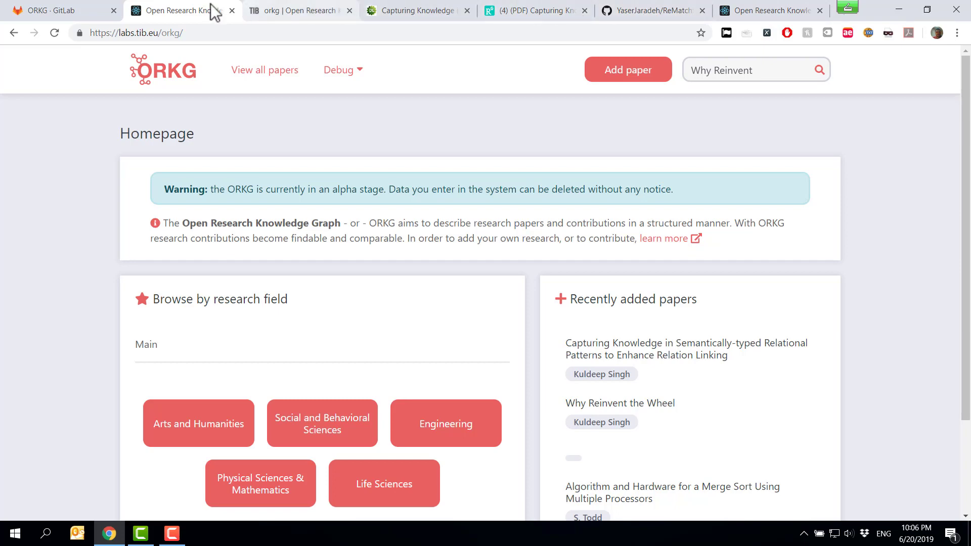
Switch to the ORKG group page on GitLab and examine its web address and its list of projects
click(81, 11)
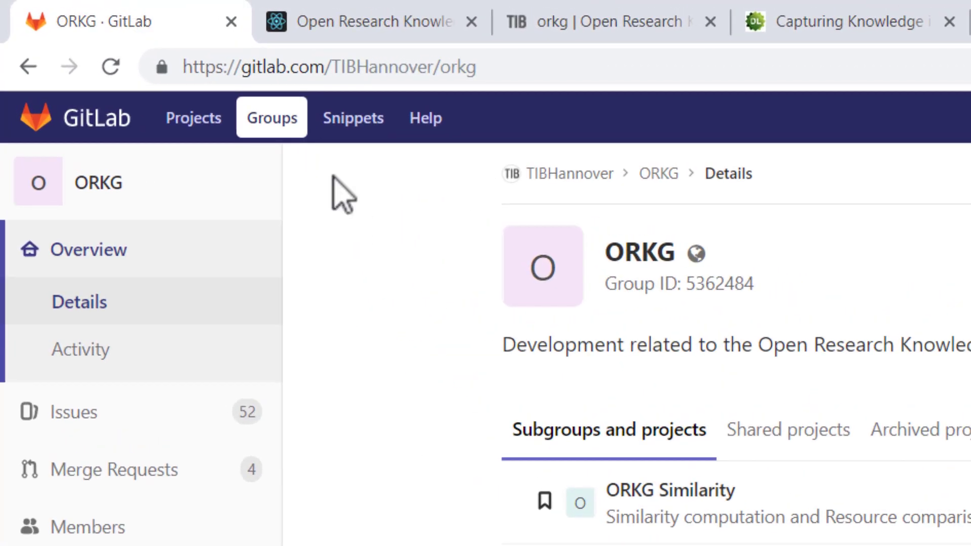
click(343, 76)
click(433, 66)
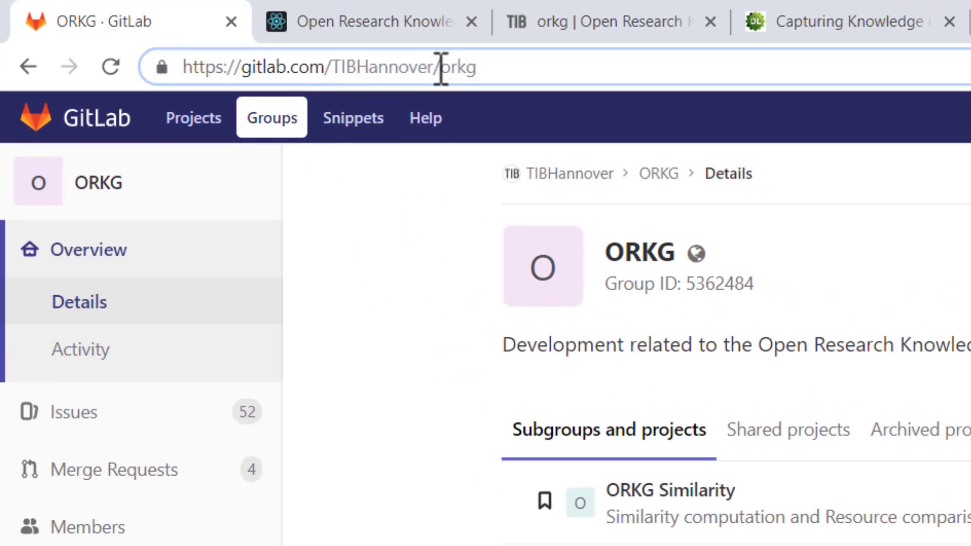
drag(434, 65, 183, 68)
click(332, 66)
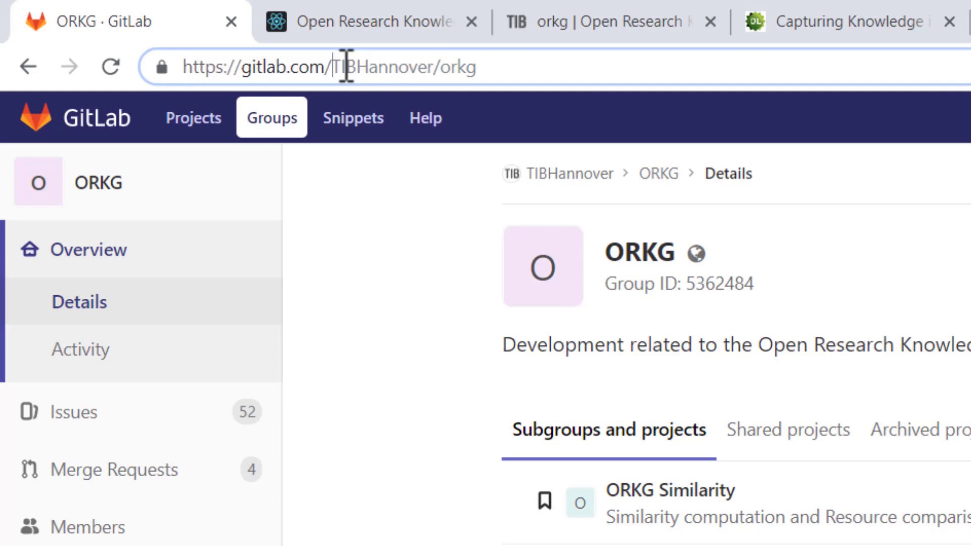
double_click(450, 67)
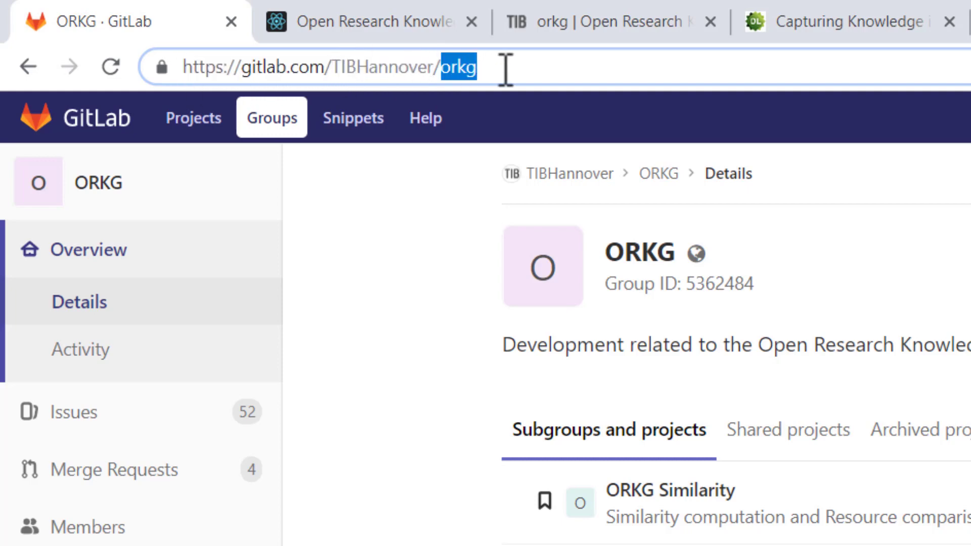
click(508, 68)
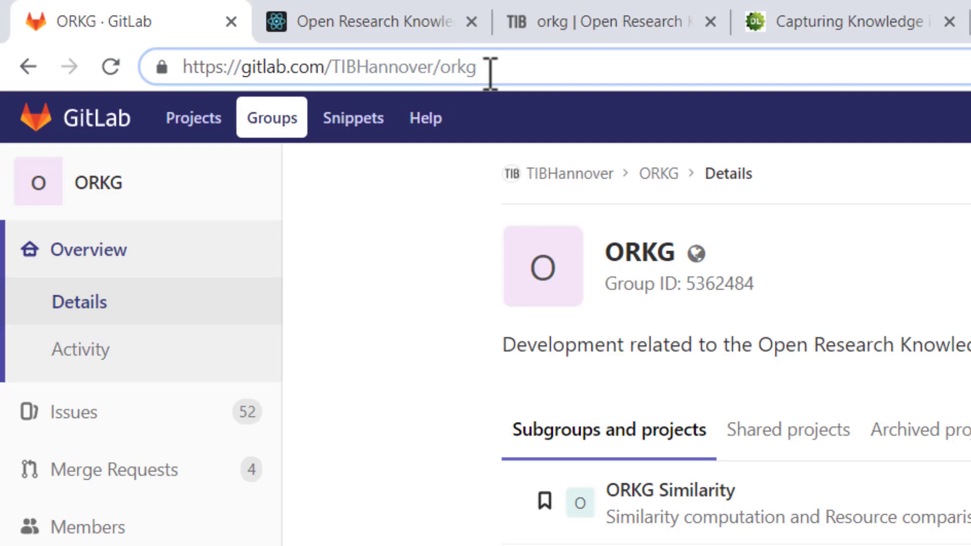
drag(488, 71, 438, 79)
click(490, 74)
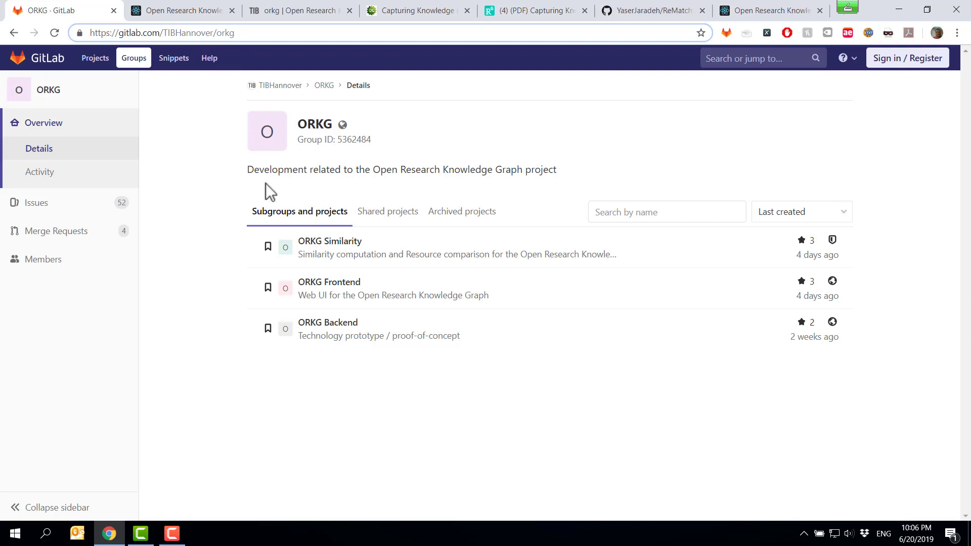
click(193, 191)
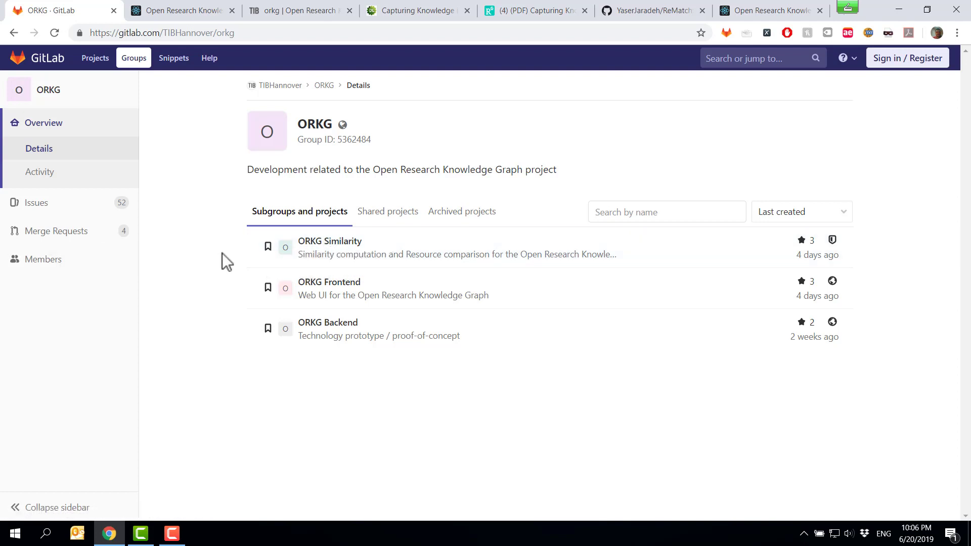
Open the ORKG Frontend project, read its README installation and running instructions, and return to the group page
click(340, 286)
scroll(262, 386, down, 5)
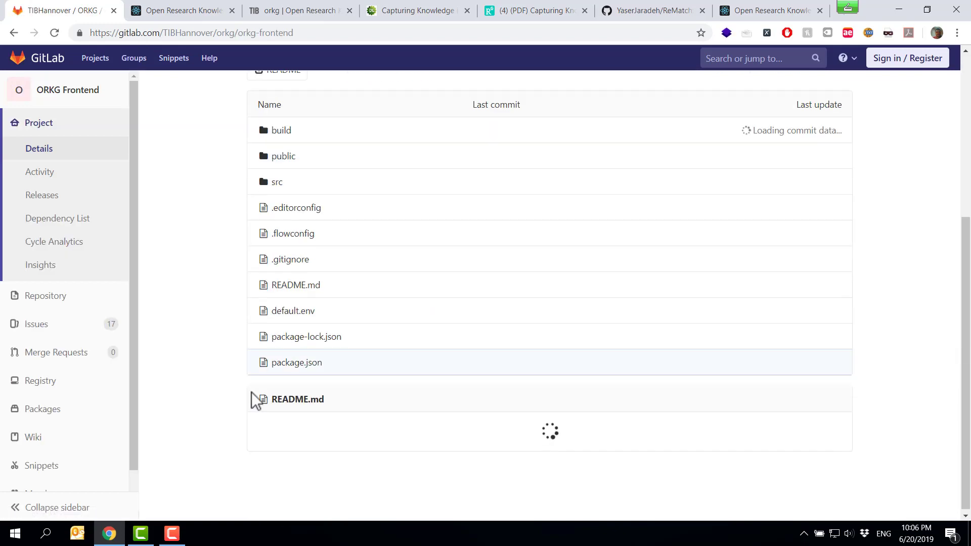
scroll(251, 392, down, 5)
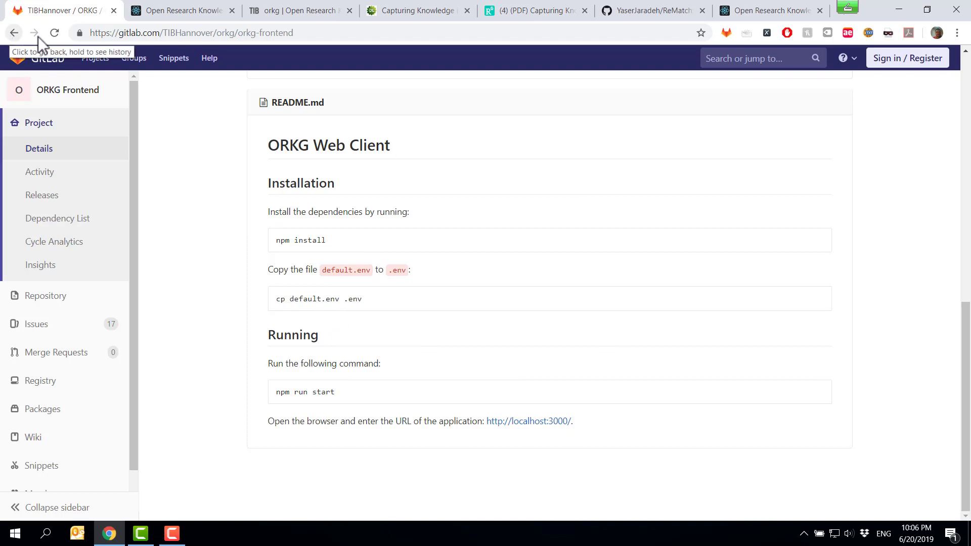
click(15, 32)
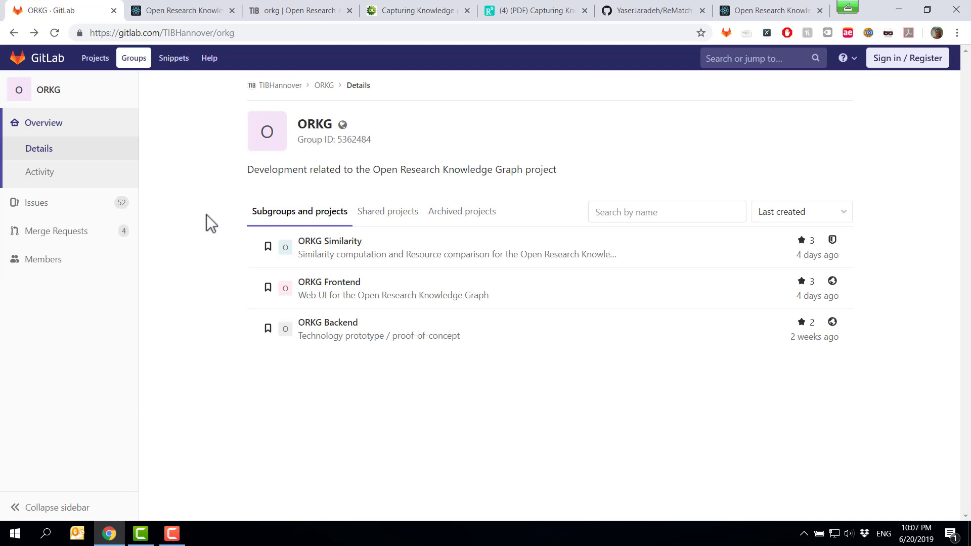
Switch to the Open Research Knowledge Graph project website and point out its web address
click(295, 10)
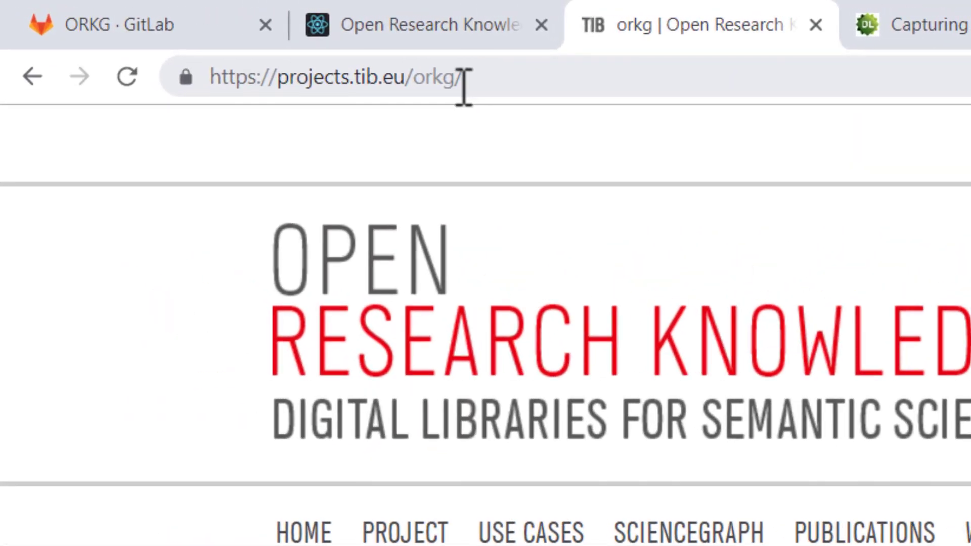
click(196, 34)
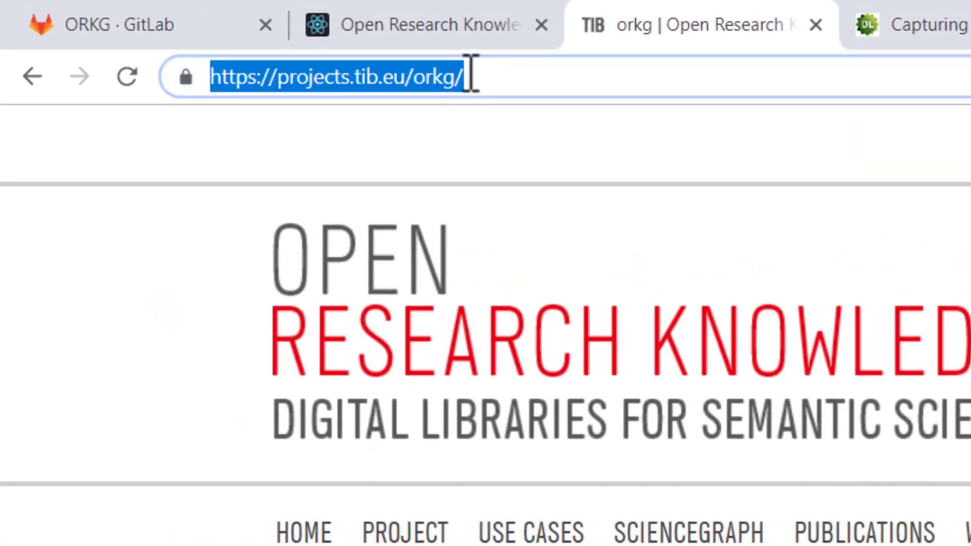
click(473, 75)
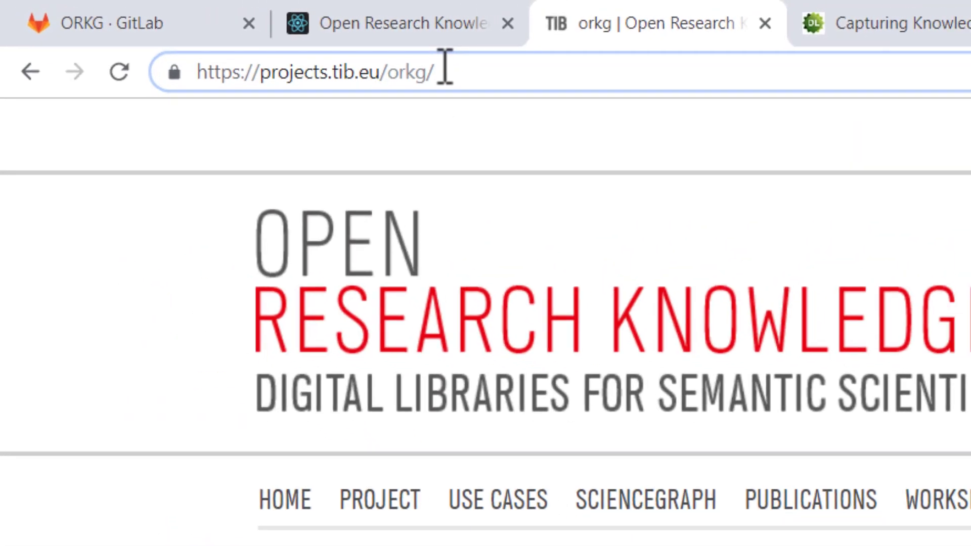